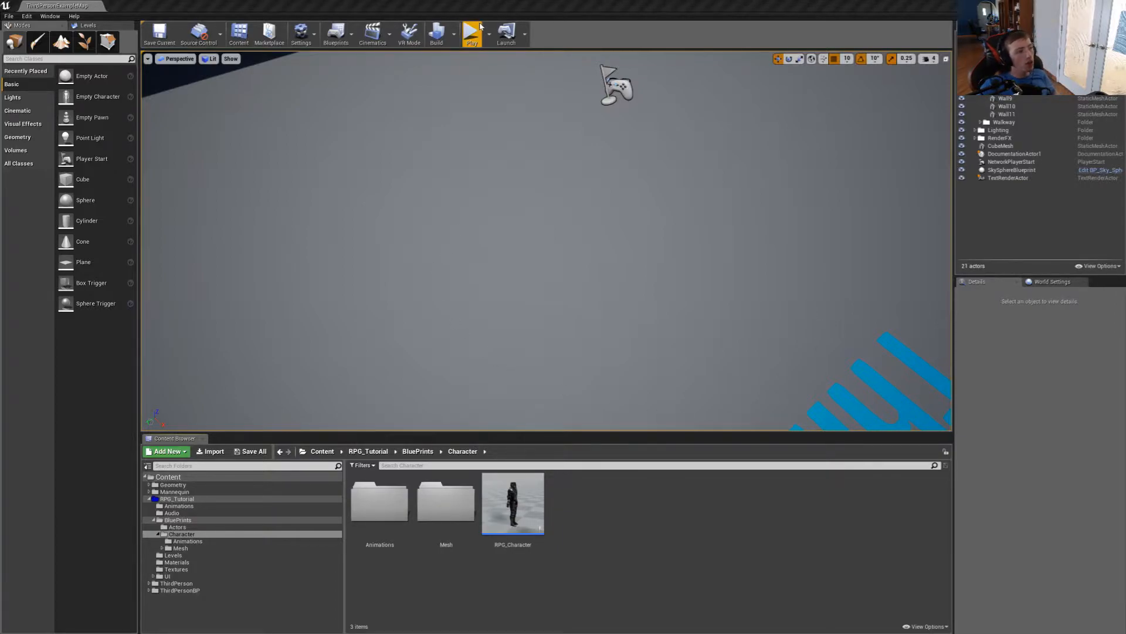
- Play-test the level by walking the armored character around the map to check its movement animation, and end the play session
{"action": "left_click", "coordinate": [472, 33]}
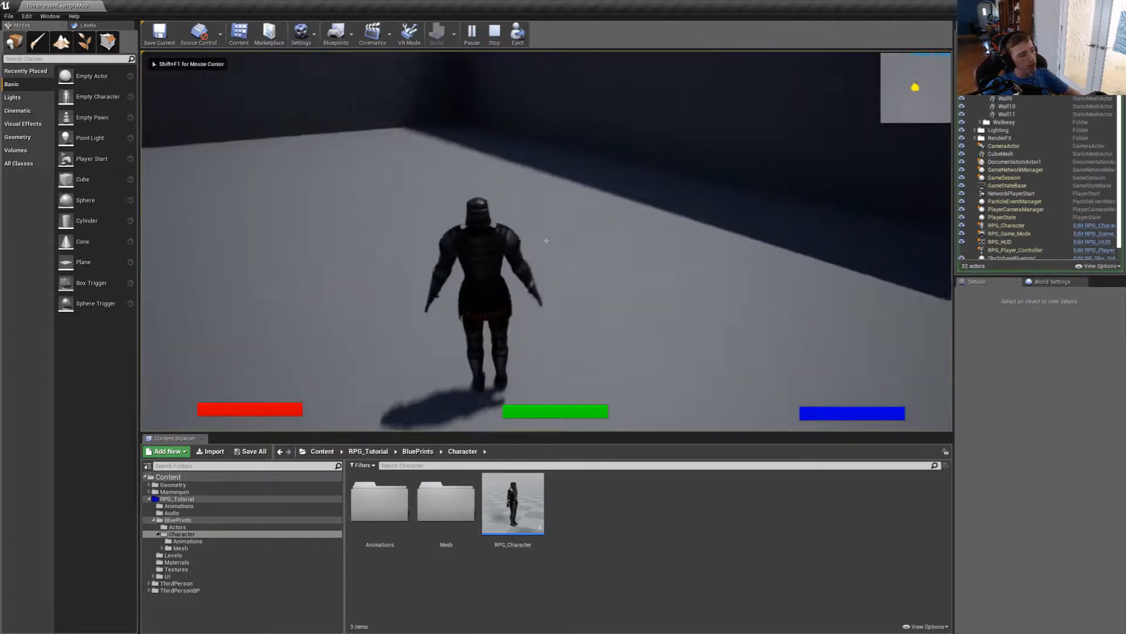
{"action": "key", "text": "w"}
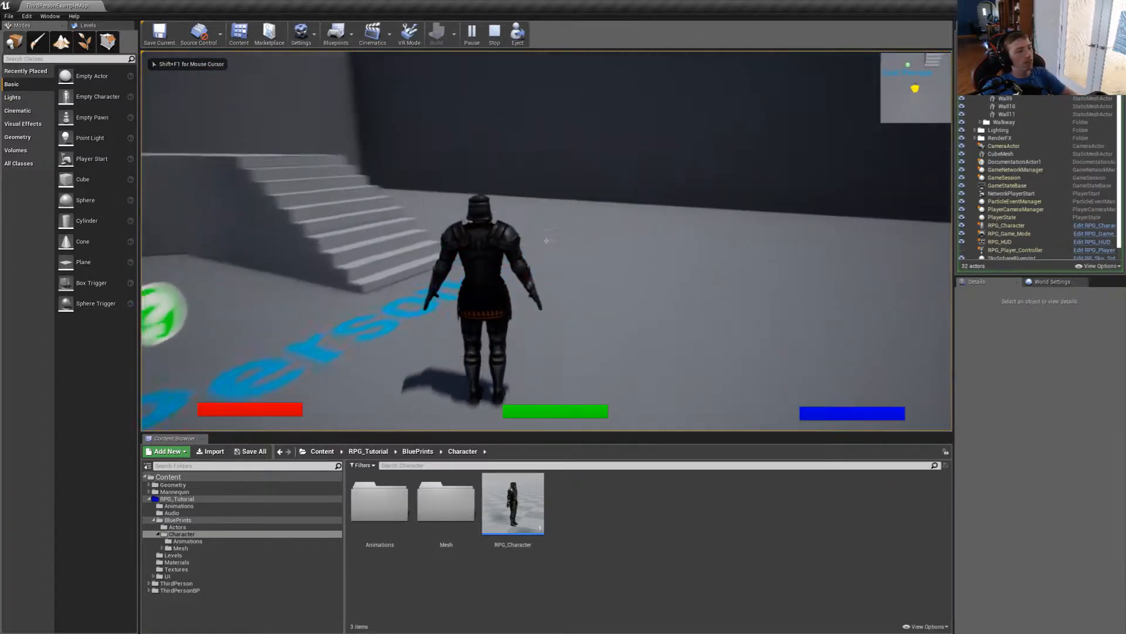
{"action": "key", "text": "w"}
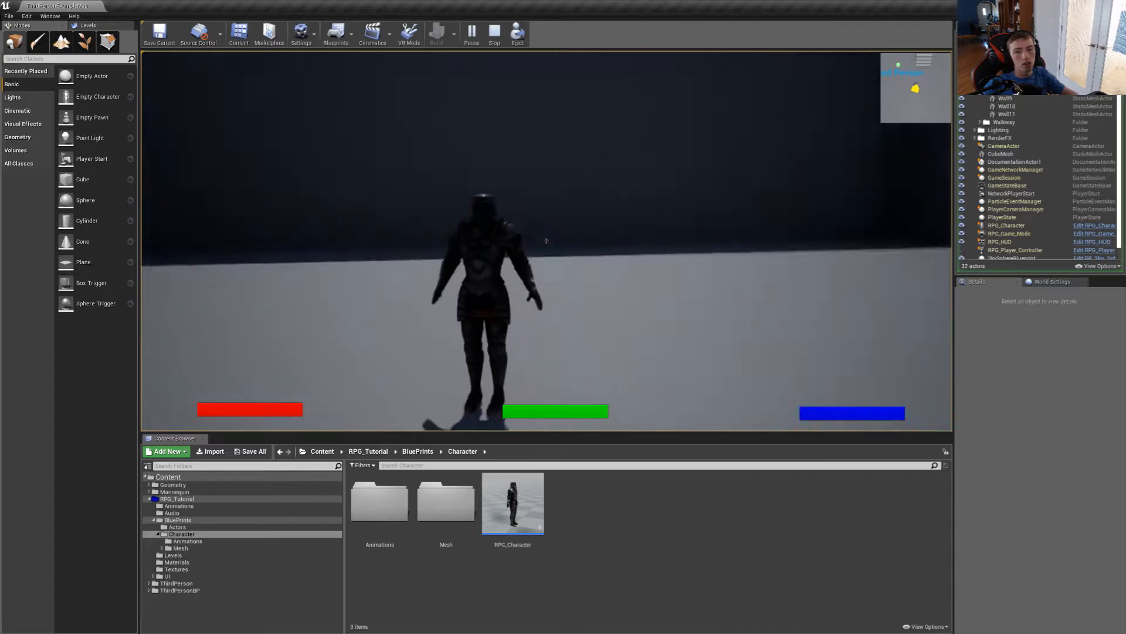
{"action": "key", "text": "w"}
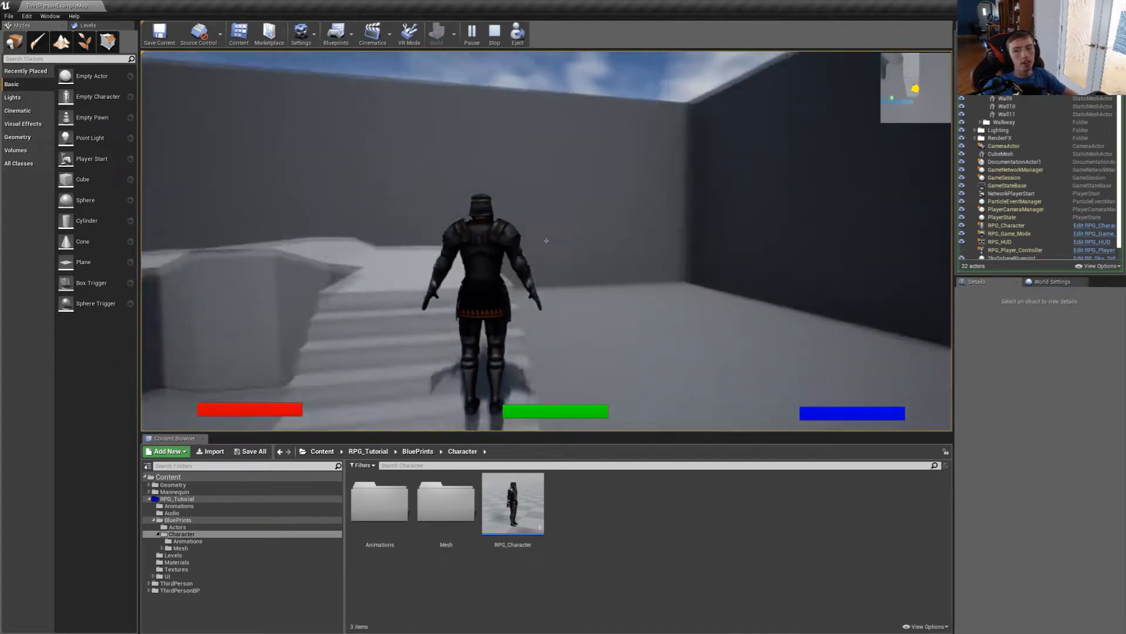
{"action": "key", "text": "w"}
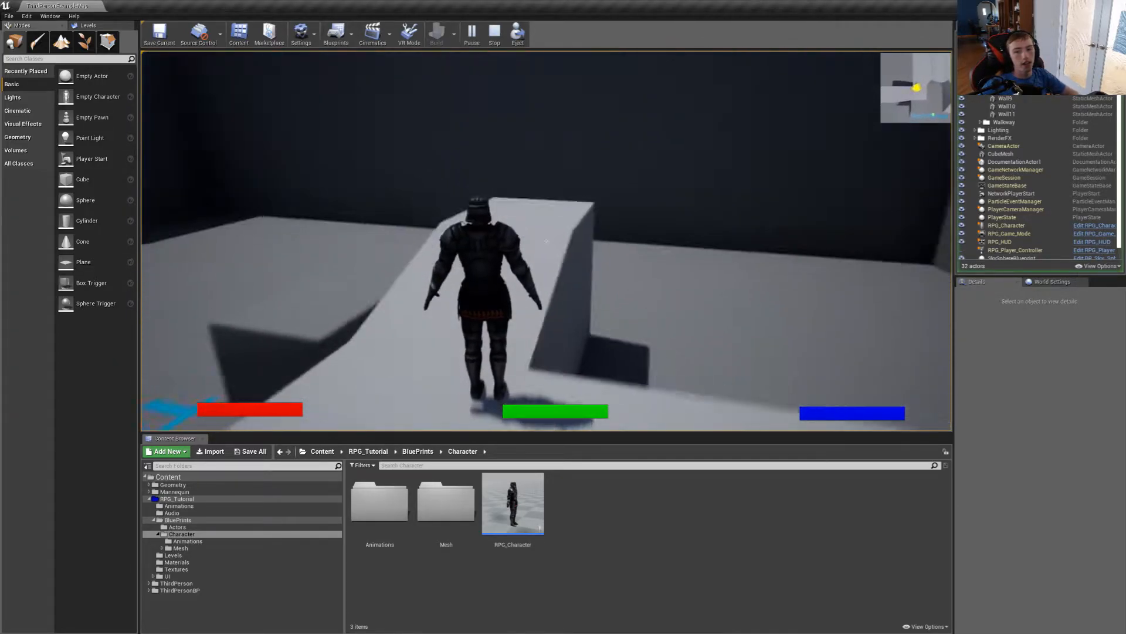
{"action": "key", "text": "w"}
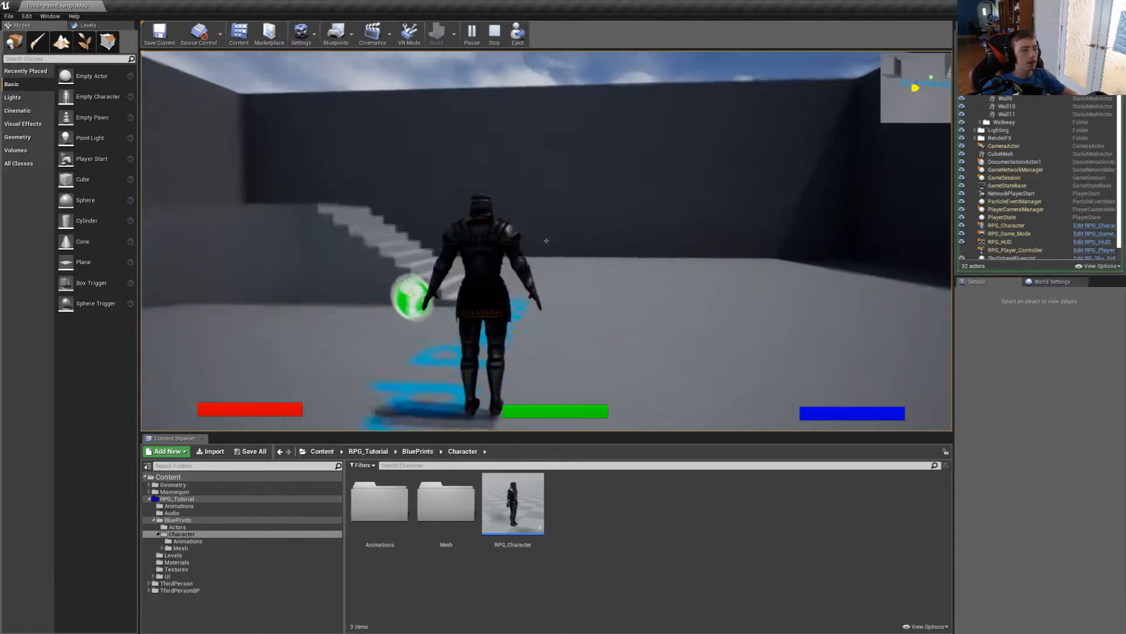
{"action": "key", "text": "w"}
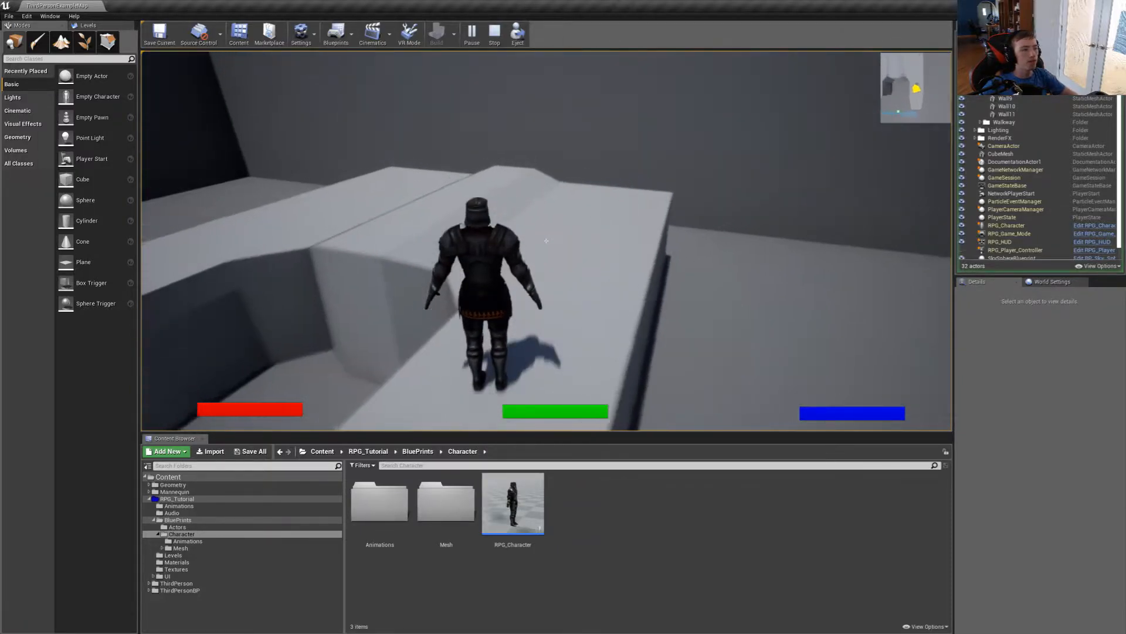
{"action": "key", "text": "w"}
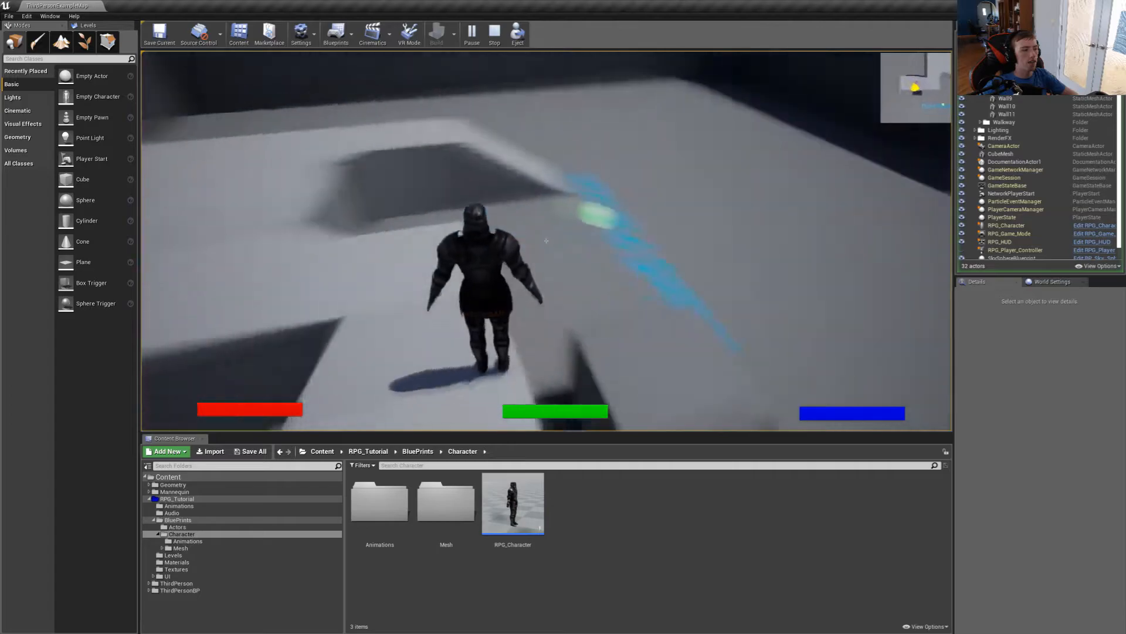
{"action": "key", "text": "w"}
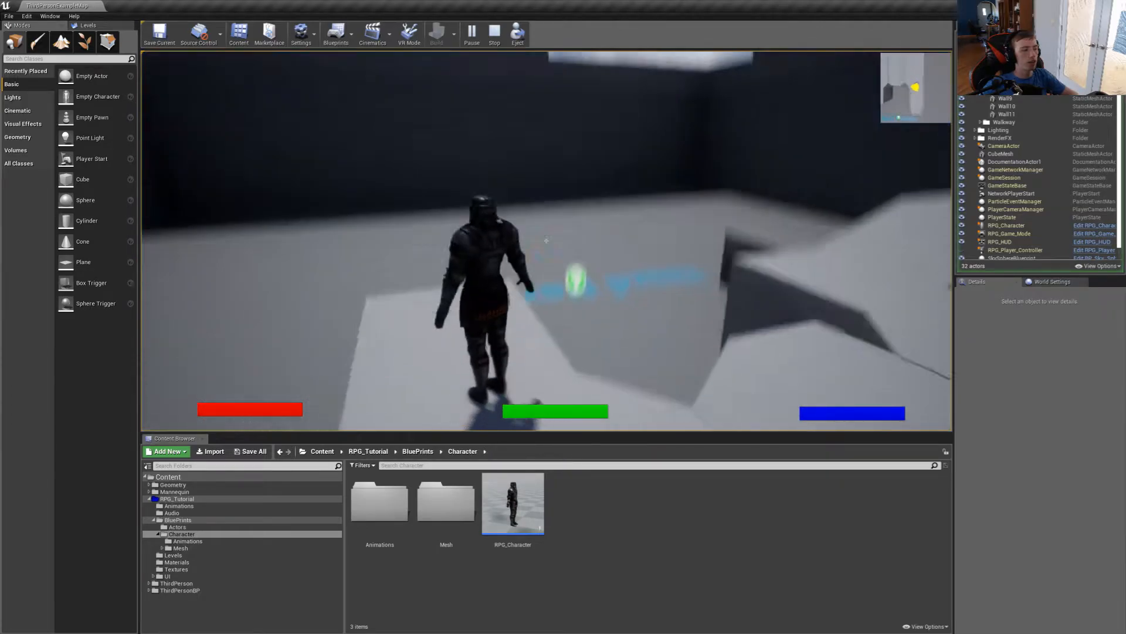
{"action": "key", "text": "w"}
{"action": "key", "text": "Escape"}
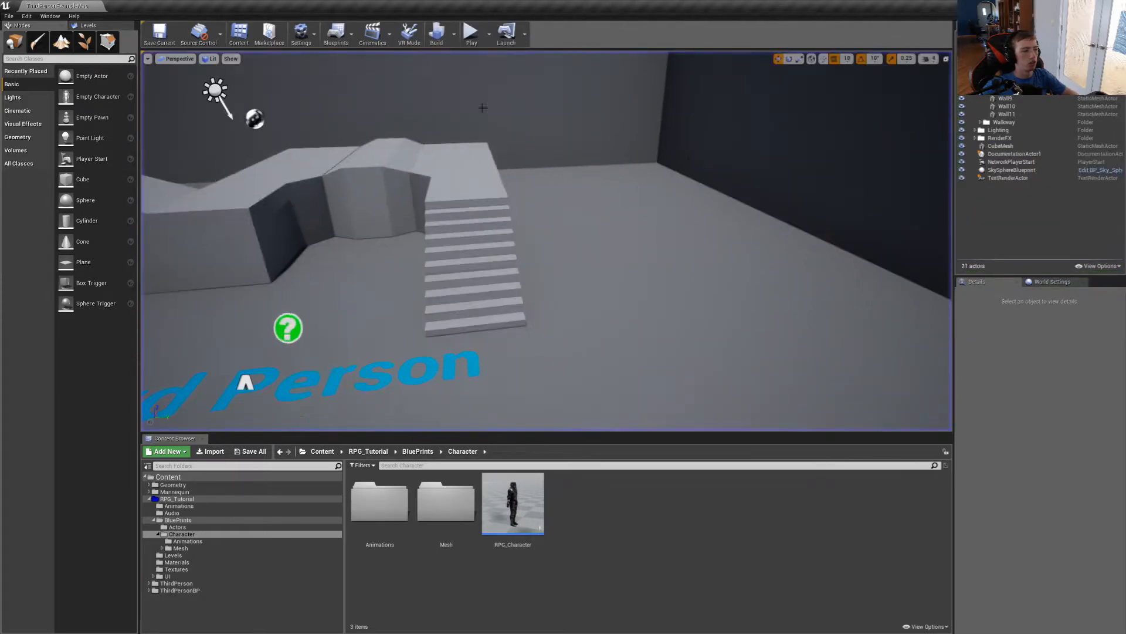
- Create an Animation Blueprint named Player_Anim_BP in the Character's Animations folder, targeting Paladin_Character_Skeleton
{"action": "double_click", "coordinate": [368, 521]}
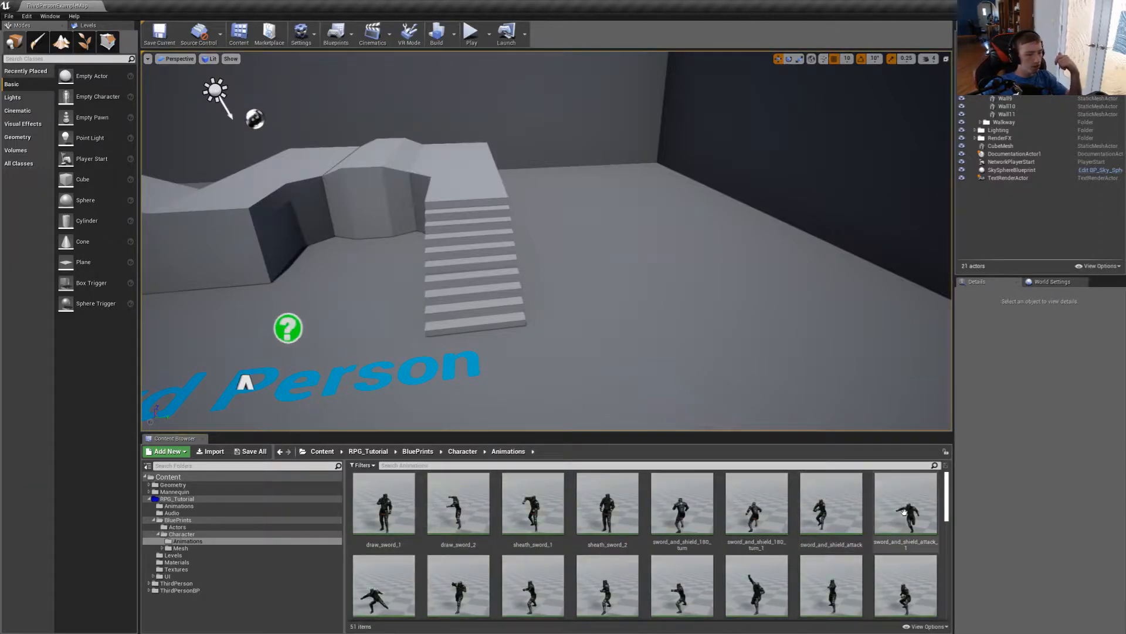
{"action": "left_click_drag", "start_coordinate": [947, 511], "coordinate": [959, 619]}
{"action": "right_click", "coordinate": [638, 597]}
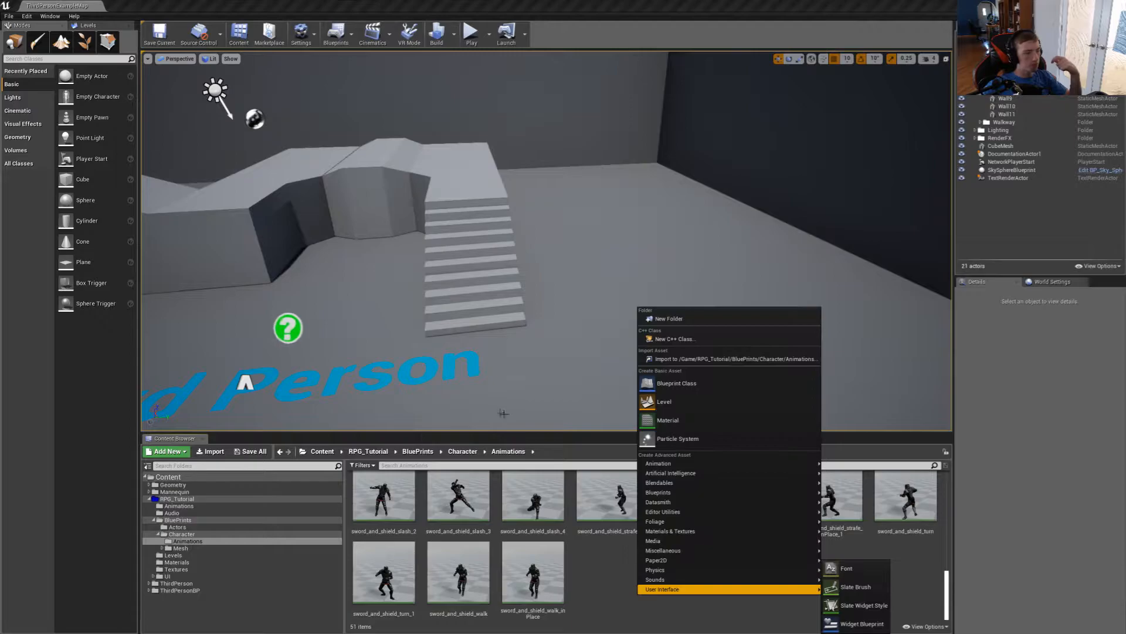
{"action": "mouse_move", "coordinate": [697, 482]}
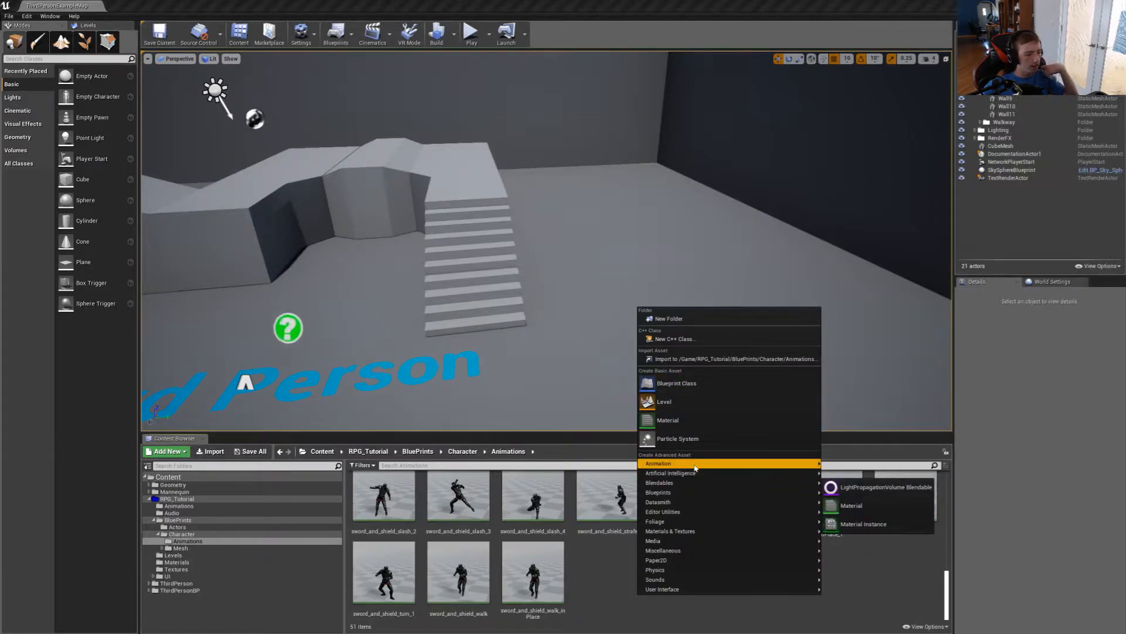
{"action": "mouse_move", "coordinate": [698, 463]}
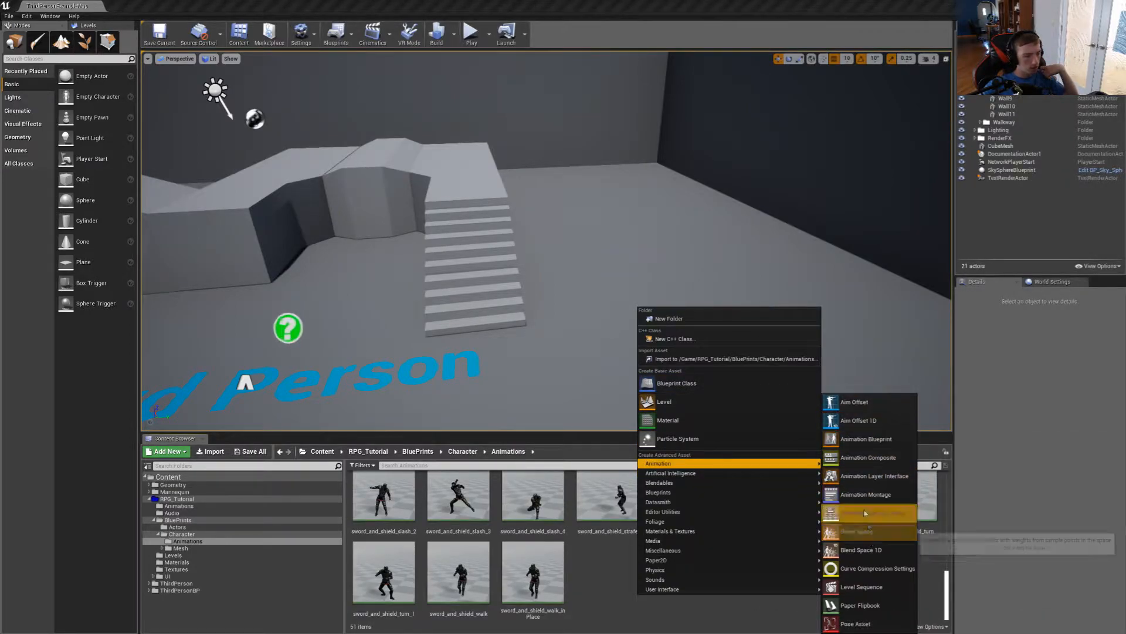
{"action": "left_click", "coordinate": [862, 438]}
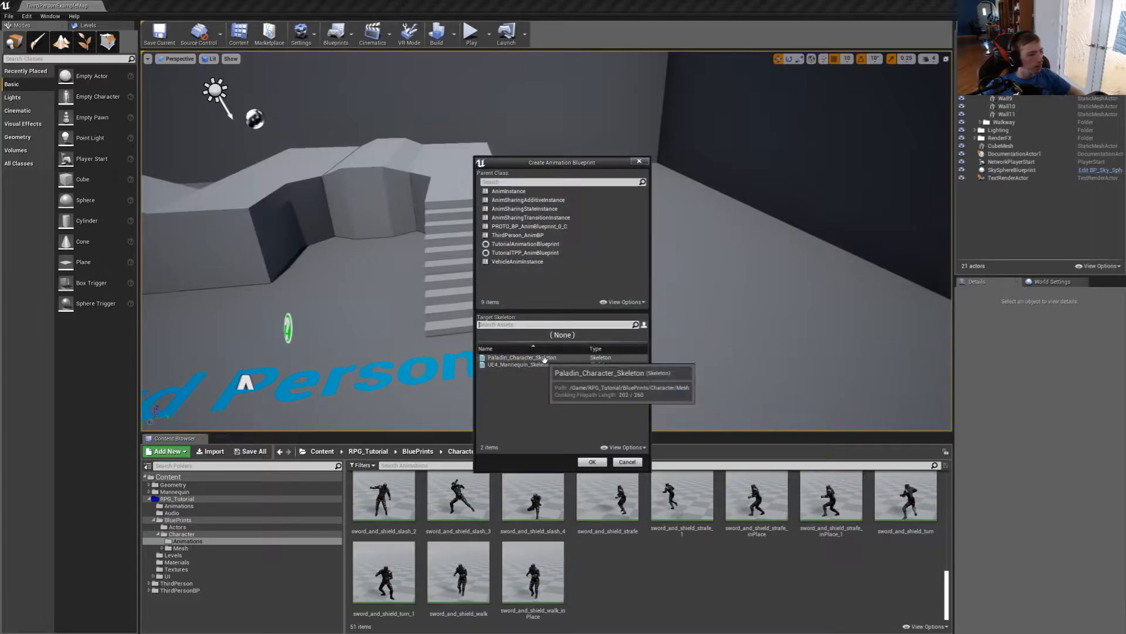
{"action": "left_click", "coordinate": [491, 357]}
{"action": "left_click", "coordinate": [598, 462]}
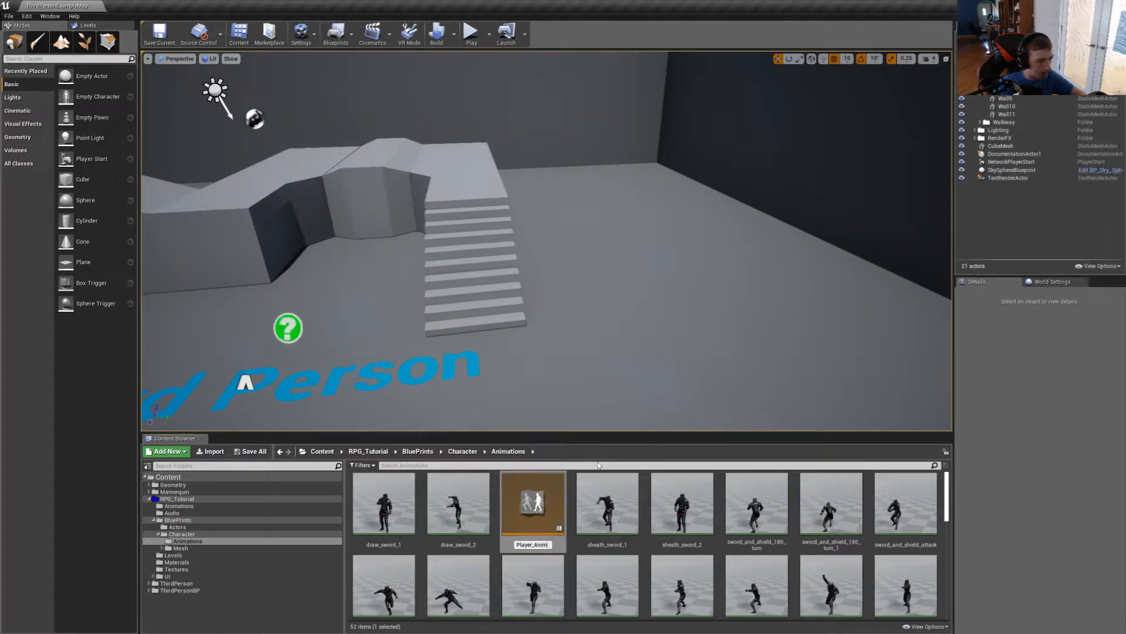
{"action": "key", "text": "Return"}
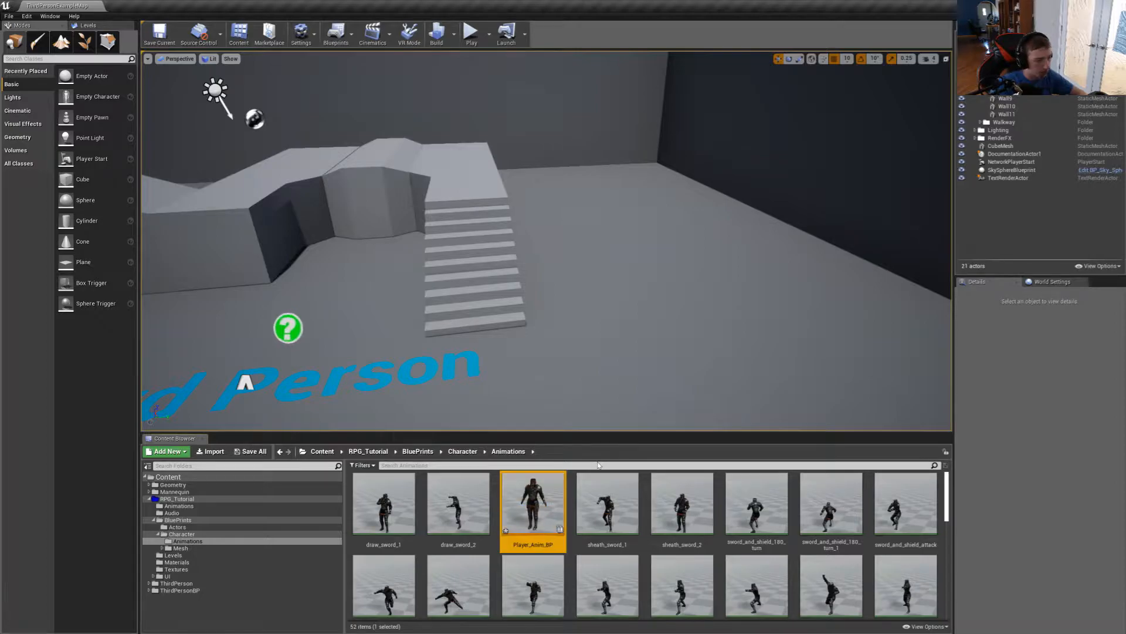
- Open Player_Anim_BP and add a new state machine node to its AnimGraph
{"action": "double_click", "coordinate": [518, 528]}
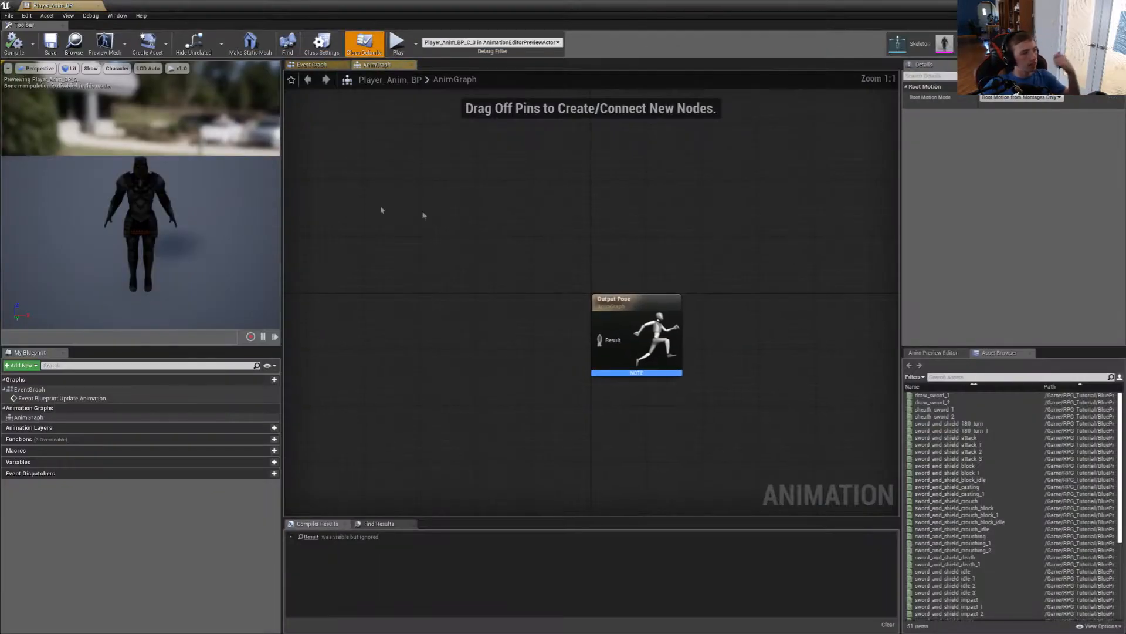
{"action": "right_click", "coordinate": [503, 324]}
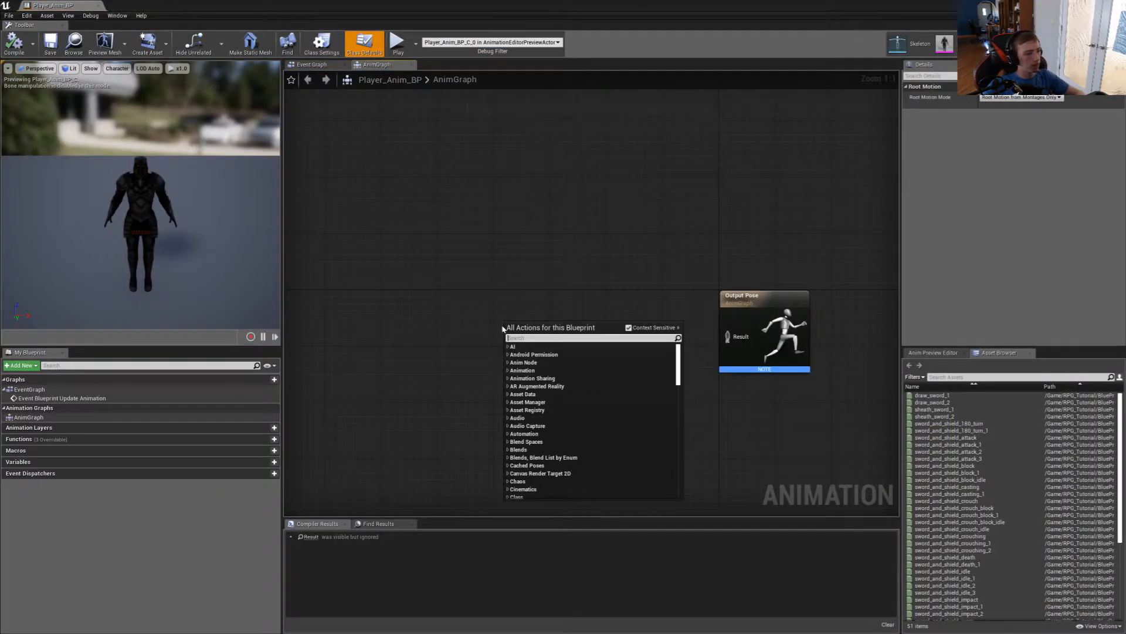
{"action": "type", "text": "S"}
{"action": "scroll", "coordinate": [590, 421], "scroll_direction": "down", "scroll_amount": 10}
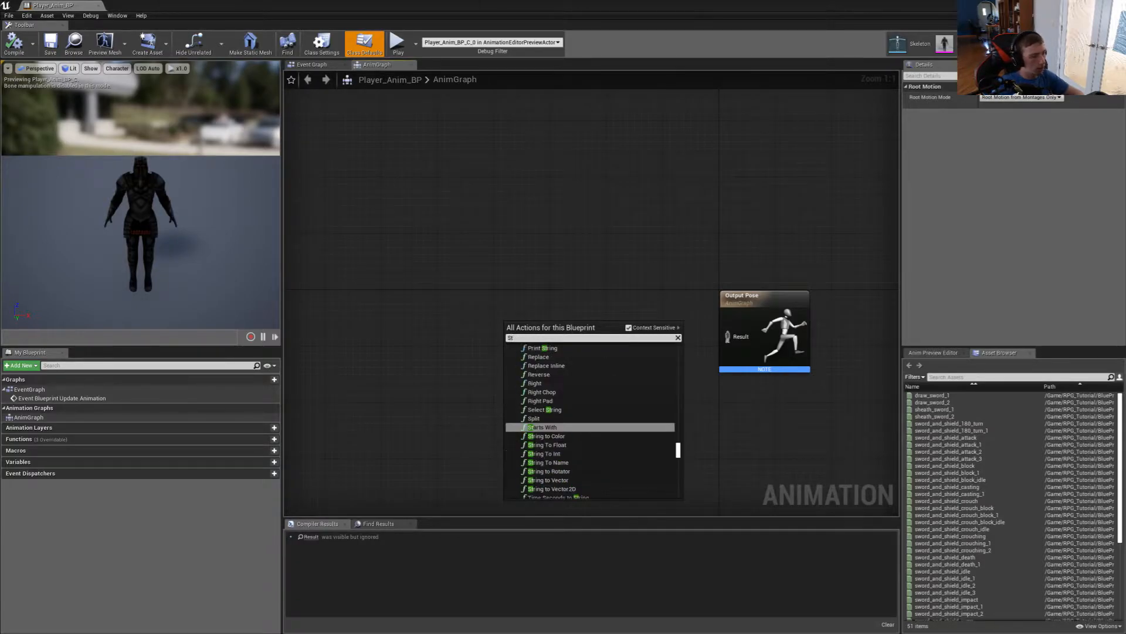
{"action": "type", "text": "tate"}
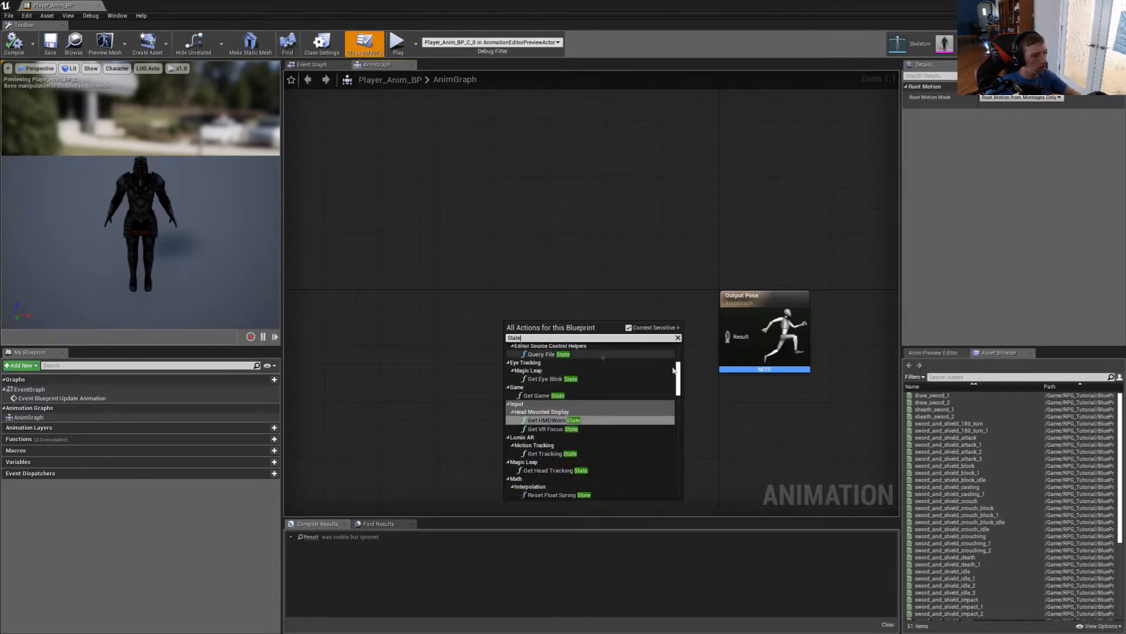
{"action": "left_click", "coordinate": [677, 338]}
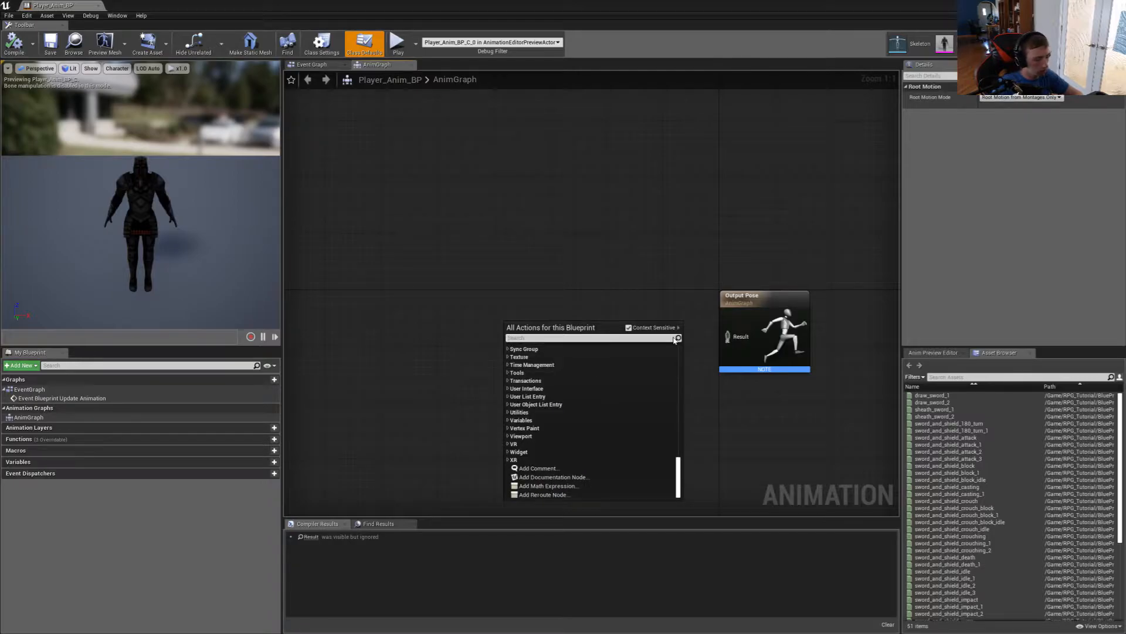
{"action": "type", "text": "Mach"}
{"action": "key", "text": "Return"}
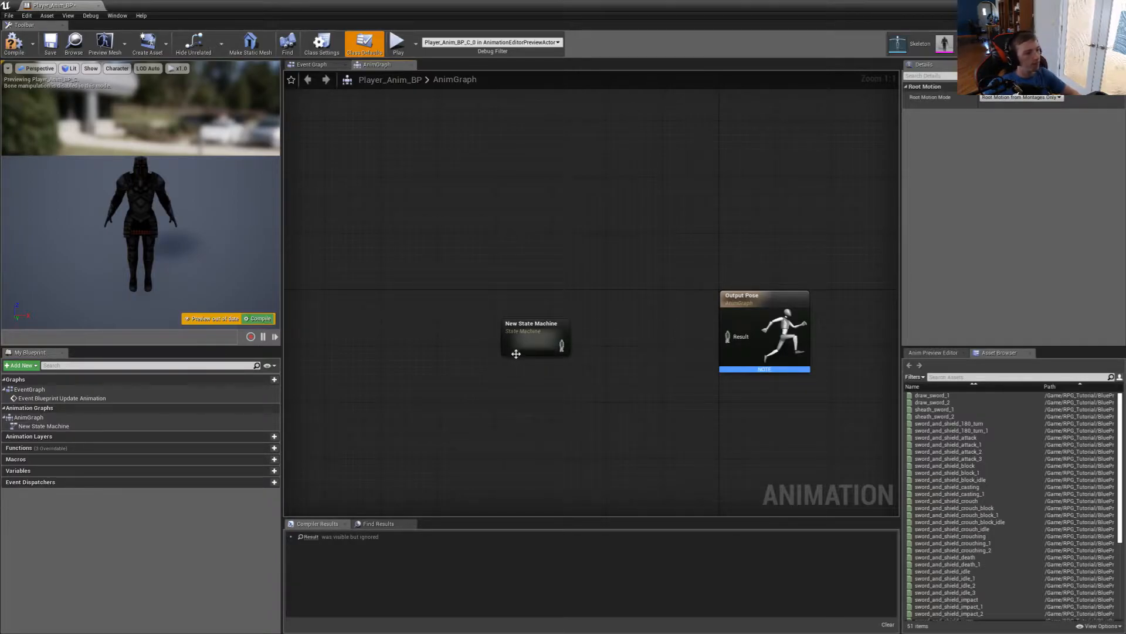
- Connect the new state machine to the Output Pose's Result, and compile and save the blueprint
{"action": "left_click_drag", "start_coordinate": [516, 354], "coordinate": [529, 346]}
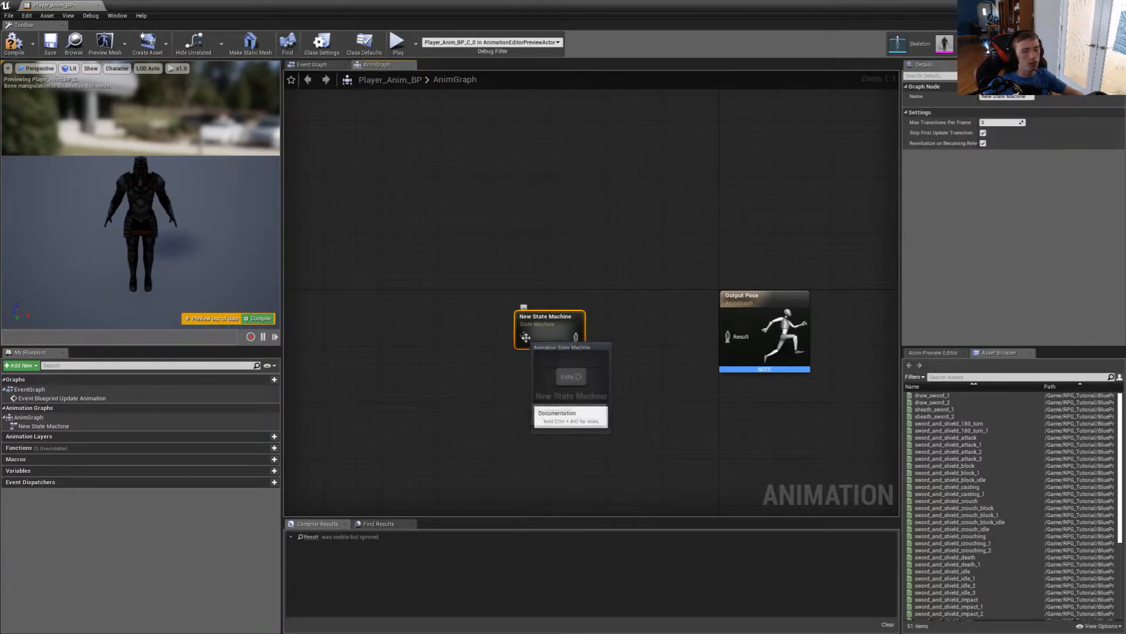
{"action": "left_click_drag", "start_coordinate": [576, 338], "coordinate": [743, 341]}
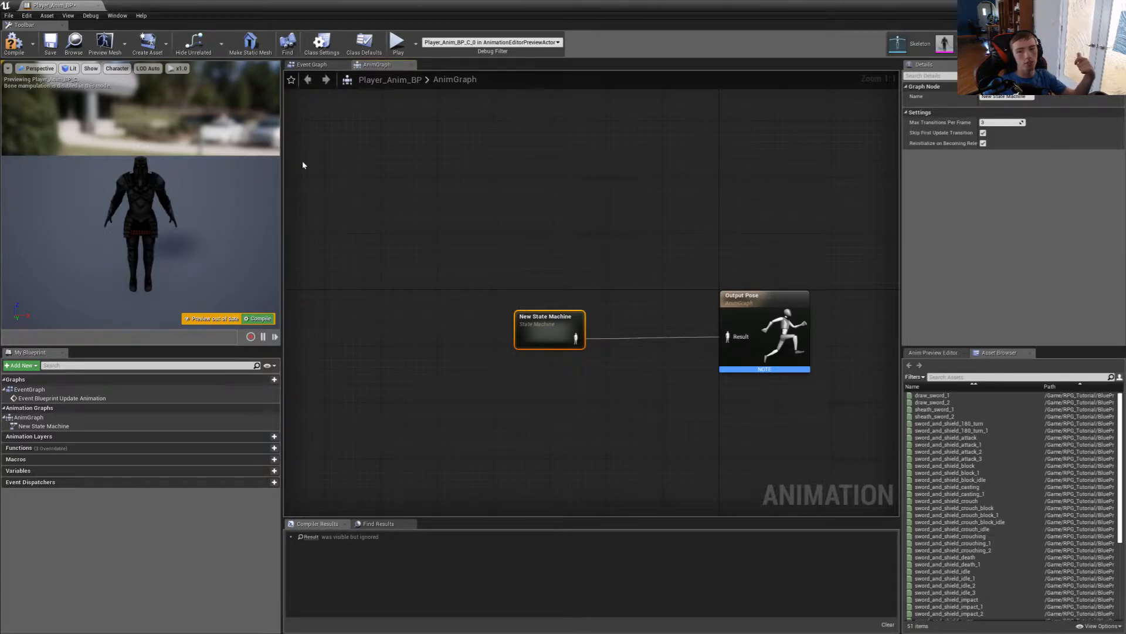
{"action": "left_click", "coordinate": [14, 42]}
{"action": "left_click", "coordinate": [57, 46]}
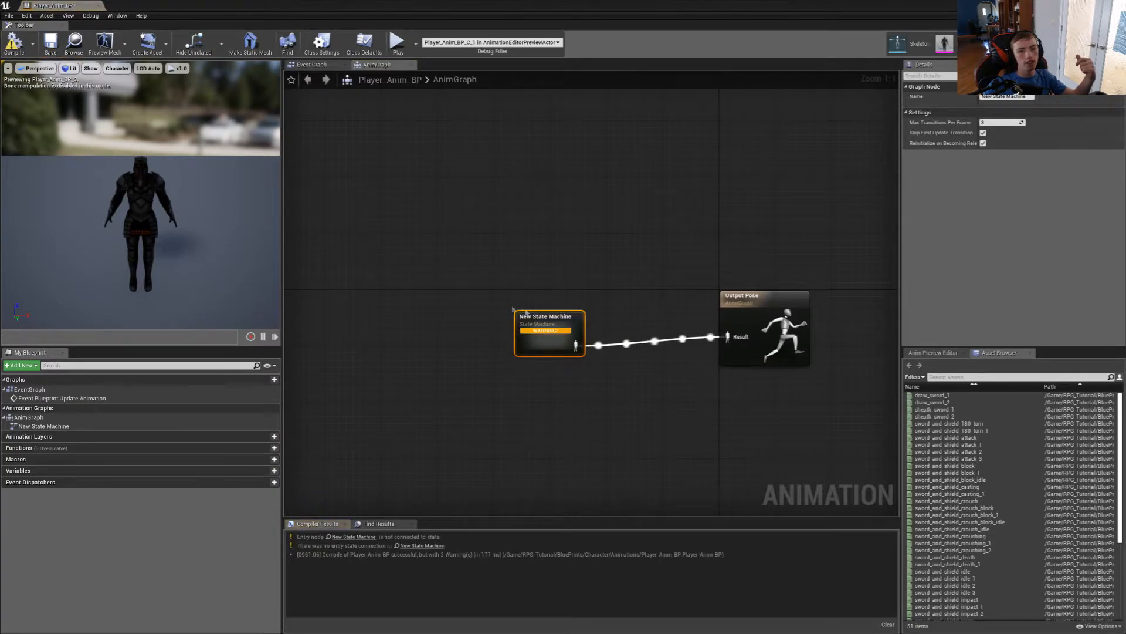
- Rename the state machine Locomotion and place its node closer to the Output Pose
{"action": "left_click", "coordinate": [545, 316]}
{"action": "type", "text": "L"}
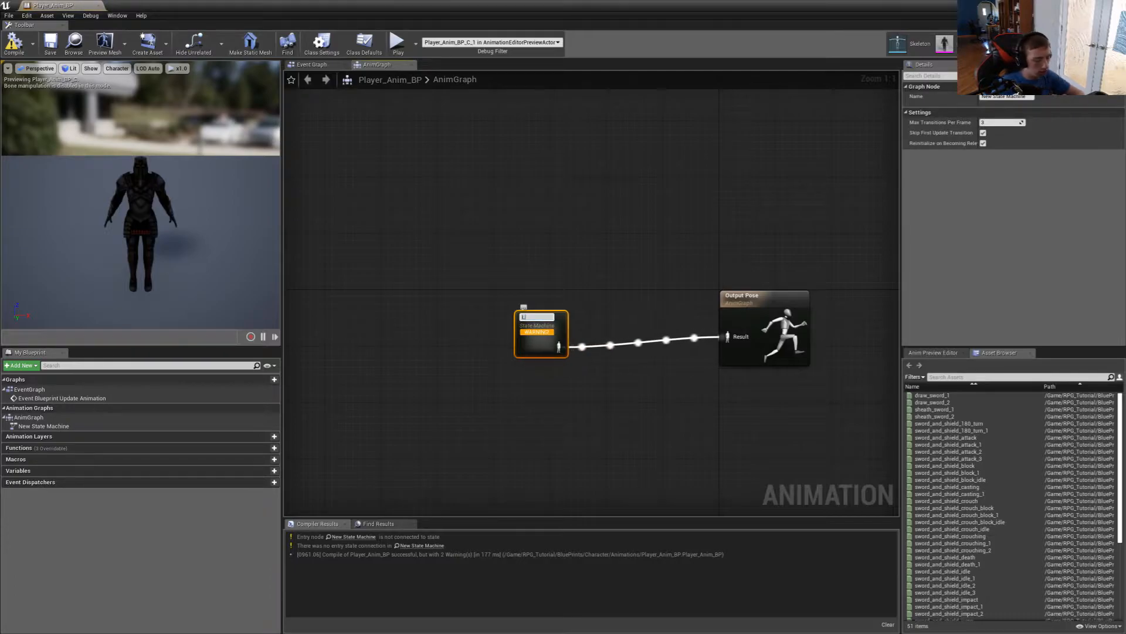
{"action": "type", "text": "ocomoti"}
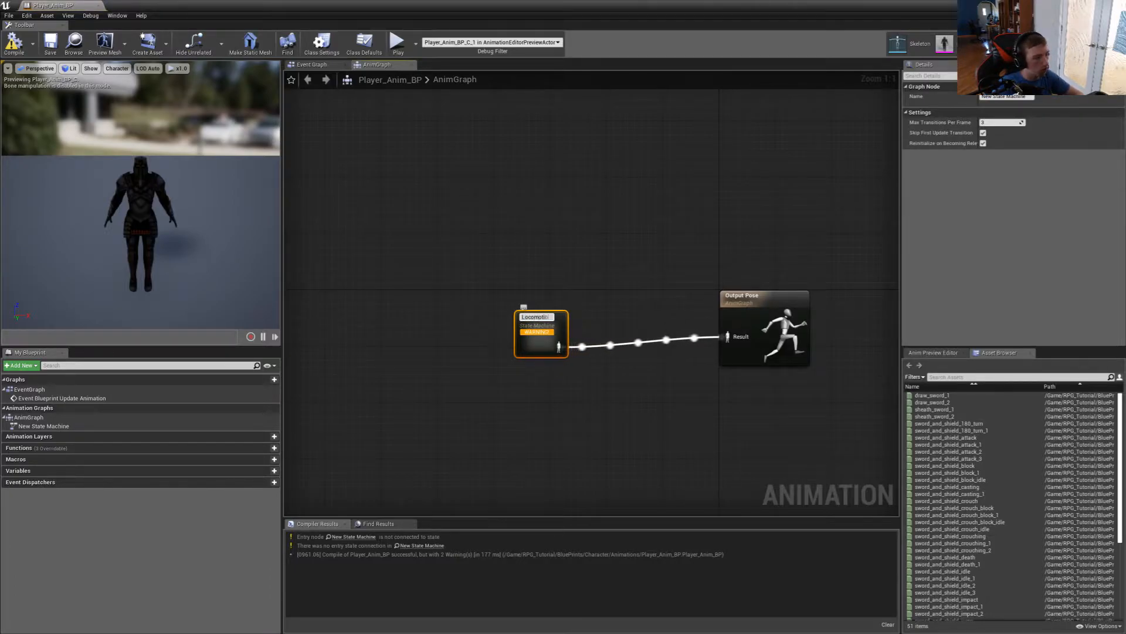
{"action": "type", "text": "on"}
{"action": "key", "text": "Return"}
{"action": "left_click_drag", "start_coordinate": [550, 324], "coordinate": [645, 324]}
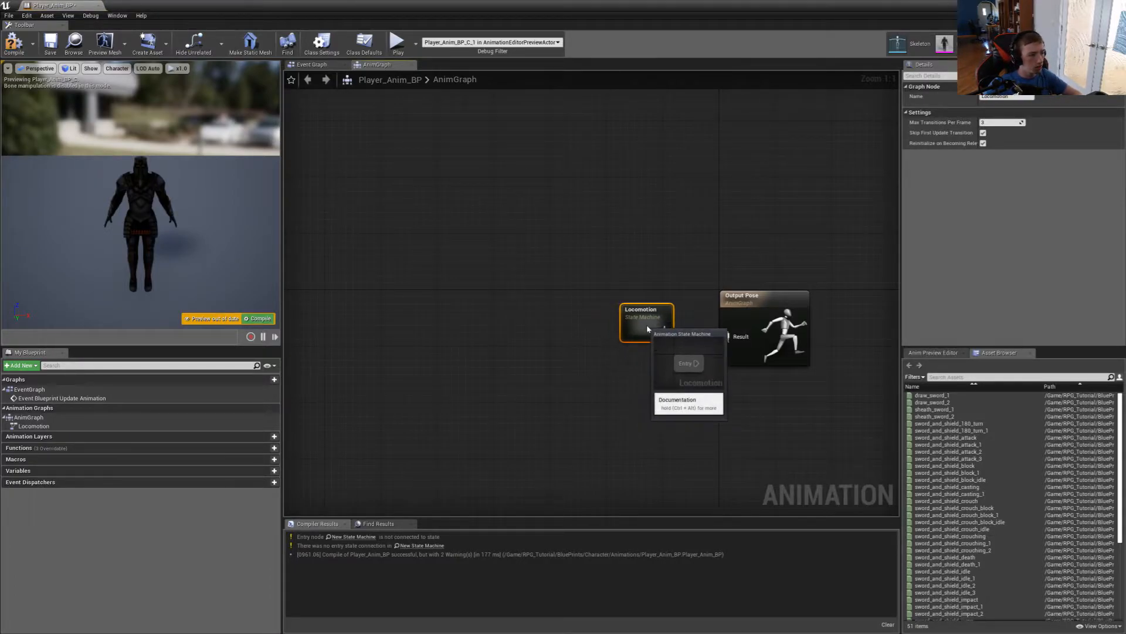
- Inside the Locomotion state machine, add a state connected from Entry and name it Idle/Walk and Run
{"action": "double_click", "coordinate": [644, 328]}
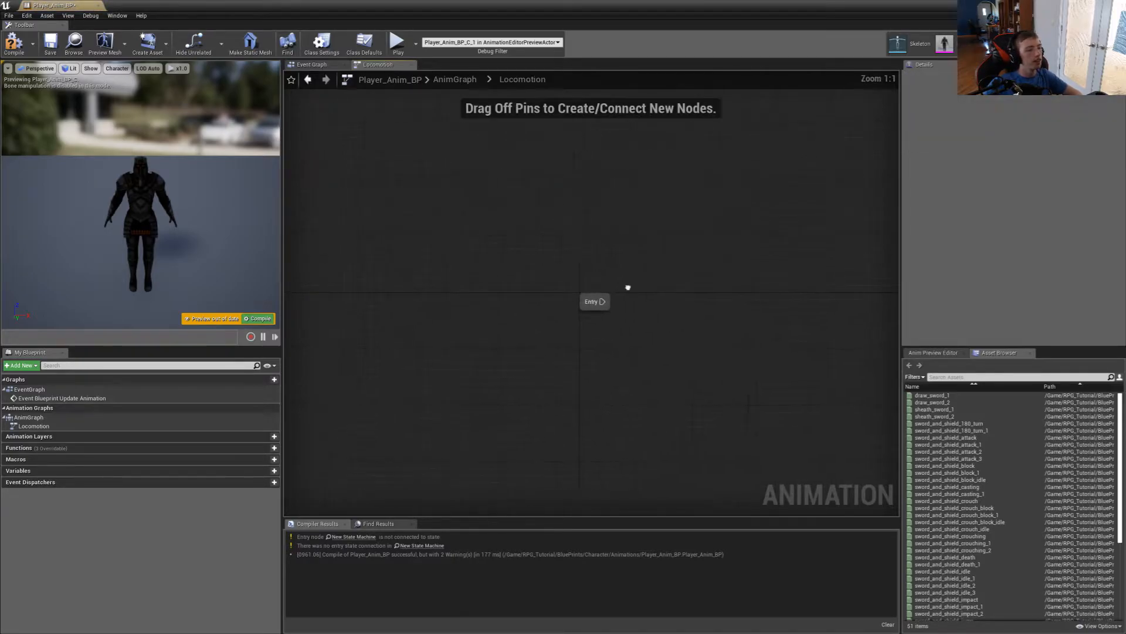
{"action": "left_click_drag", "start_coordinate": [420, 310], "coordinate": [506, 306]}
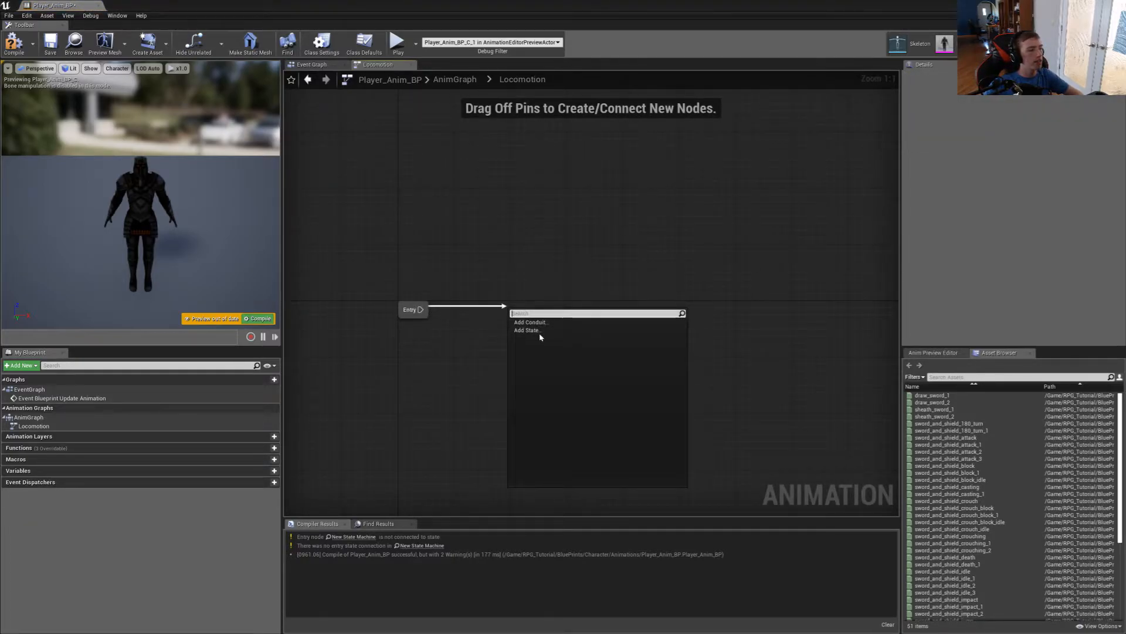
{"action": "left_click", "coordinate": [528, 331]}
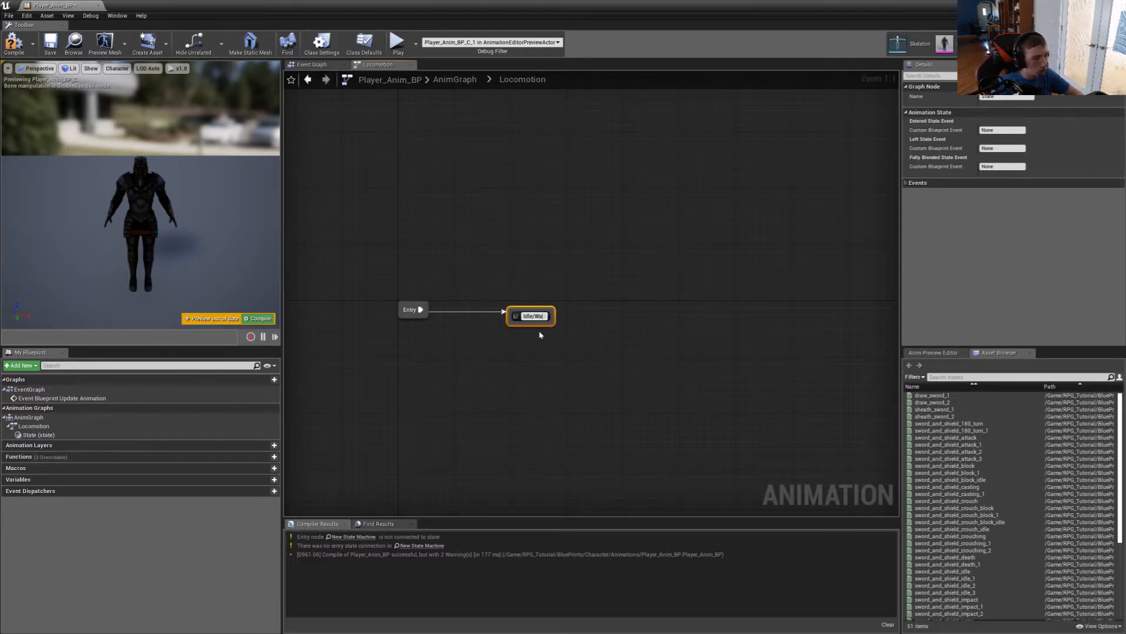
{"action": "type", "text": "Idle/Walk and Run"}
{"action": "key", "text": "Return"}
{"action": "double_click", "coordinate": [542, 320]}
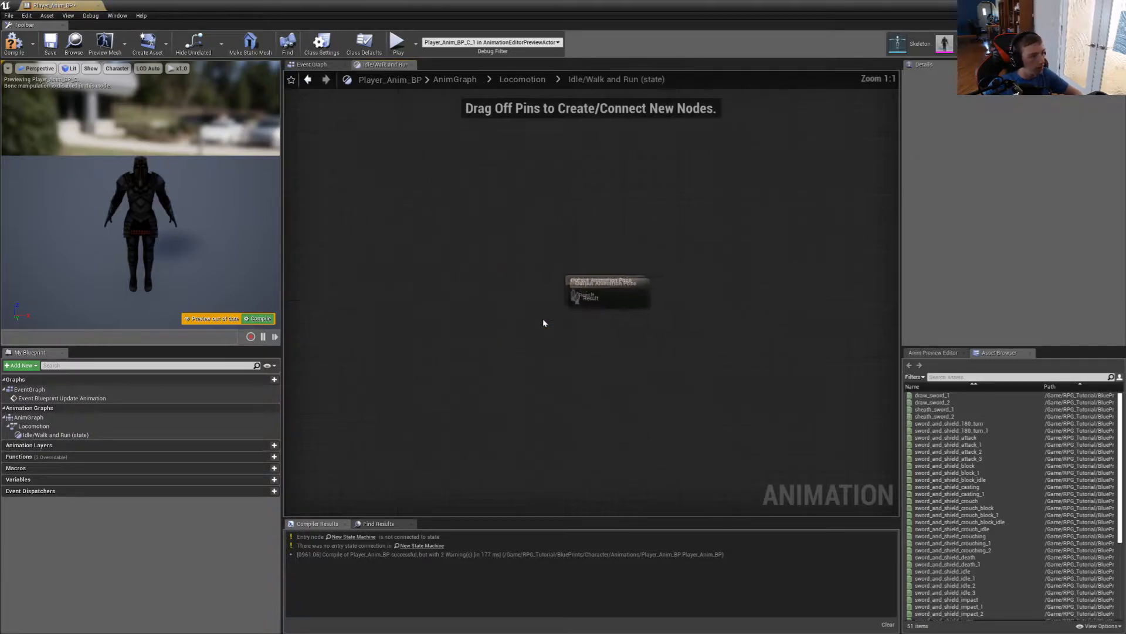
{"action": "left_click", "coordinate": [510, 85]}
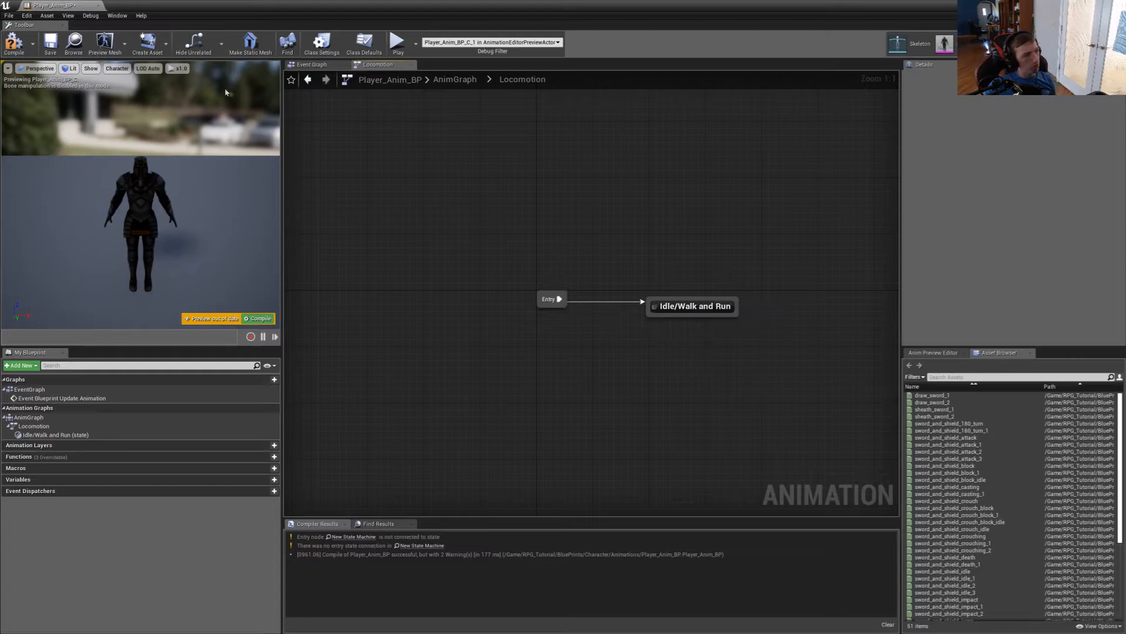
- Compile and save Player_Anim_BP, and dock its editor beside the level editor, returning to the level
{"action": "left_click", "coordinate": [23, 45]}
{"action": "left_click", "coordinate": [50, 45]}
{"action": "left_click_drag", "start_coordinate": [77, 6], "coordinate": [176, 6]}
{"action": "left_click", "coordinate": [62, 6]}
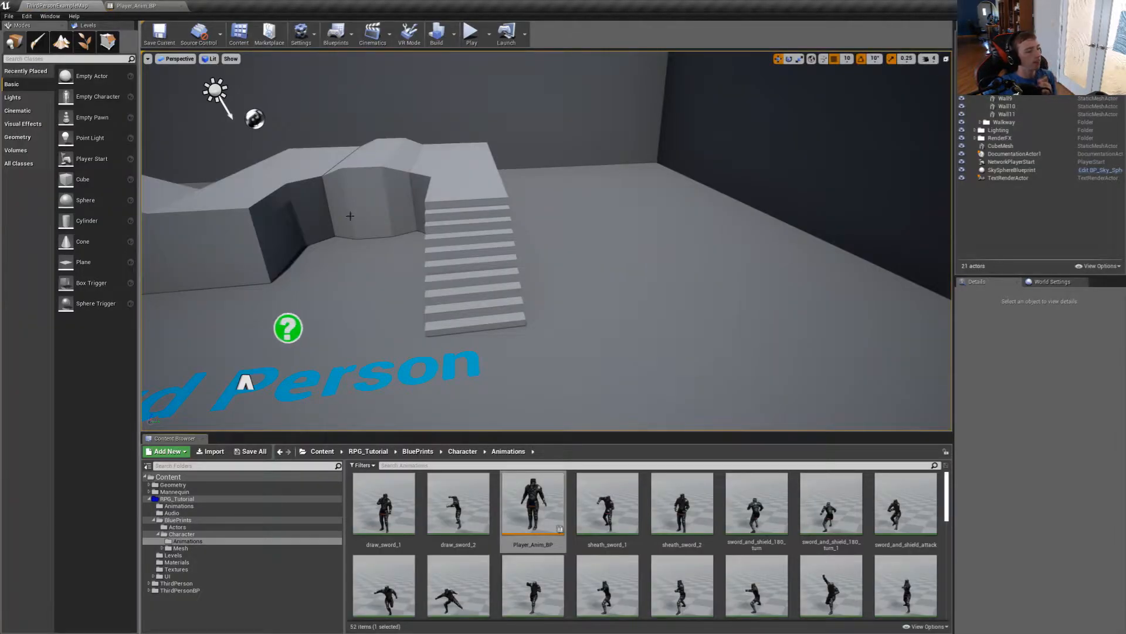
{"action": "scroll", "coordinate": [829, 587], "scroll_direction": "down", "scroll_amount": 10}
{"action": "right_click", "coordinate": [727, 589]}
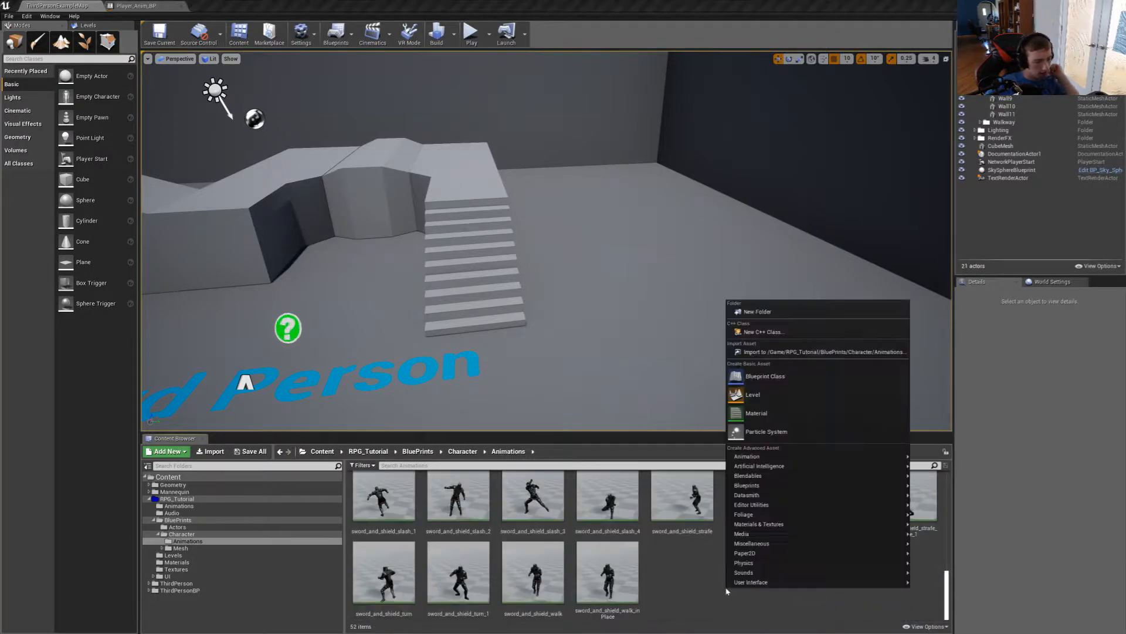
{"action": "mouse_move", "coordinate": [821, 457]}
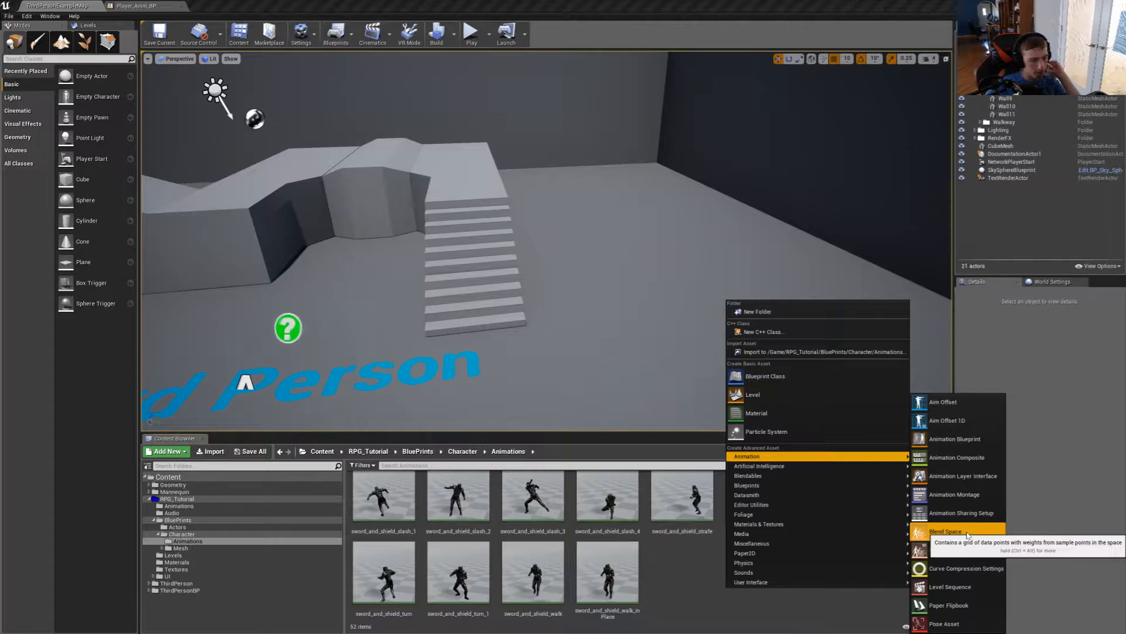
{"action": "left_click", "coordinate": [683, 591]}
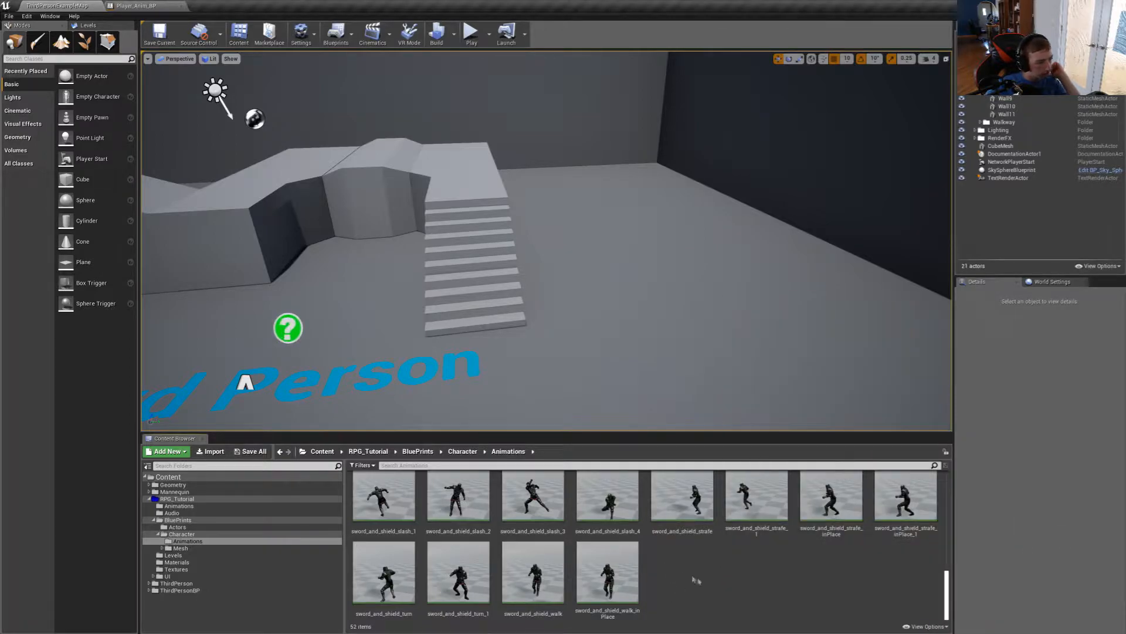
{"action": "right_click", "coordinate": [733, 581]}
{"action": "mouse_move", "coordinate": [822, 446]}
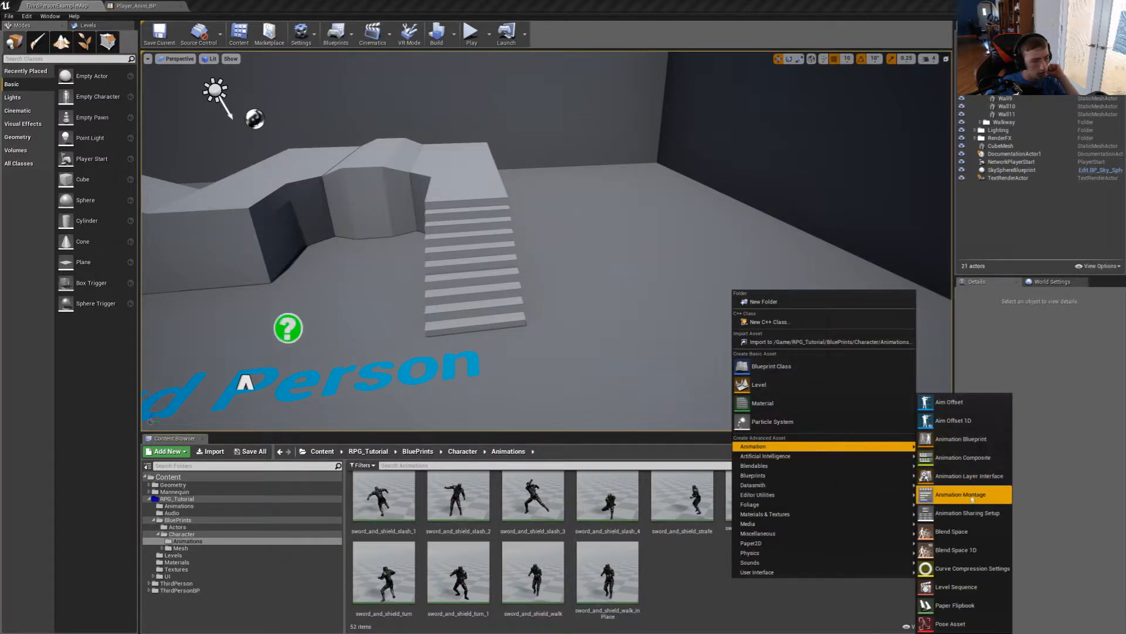
{"action": "left_click", "coordinate": [696, 623]}
- Search the Animations folder for walk and run animations, and clear the search
{"action": "scroll", "coordinate": [711, 604], "scroll_direction": "up", "scroll_amount": 10}
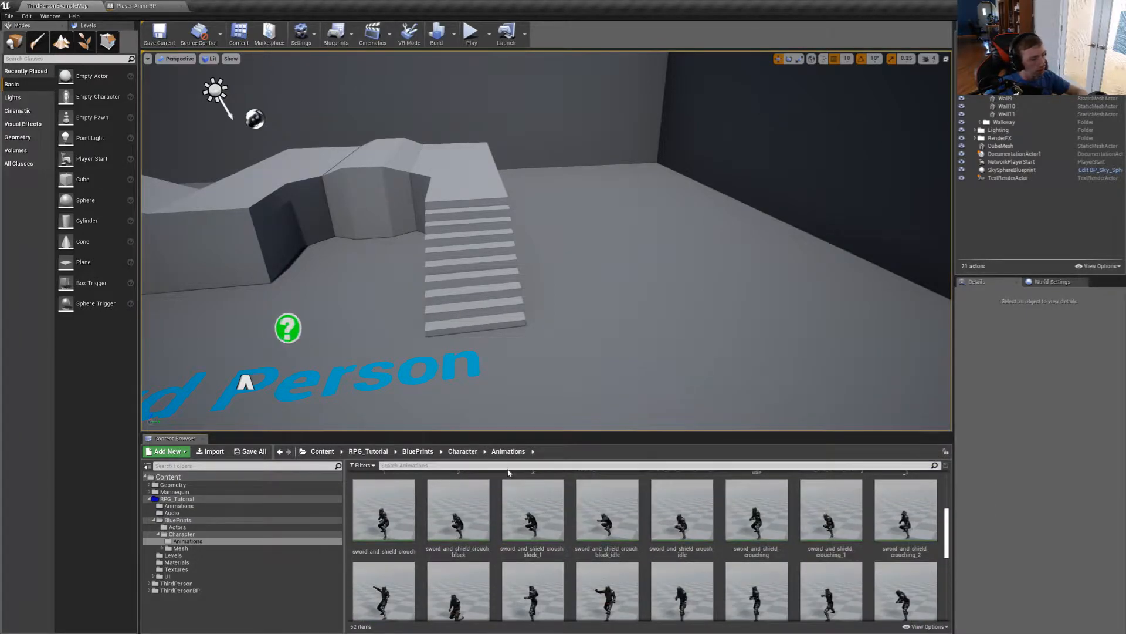
{"action": "type", "text": "Walk"}
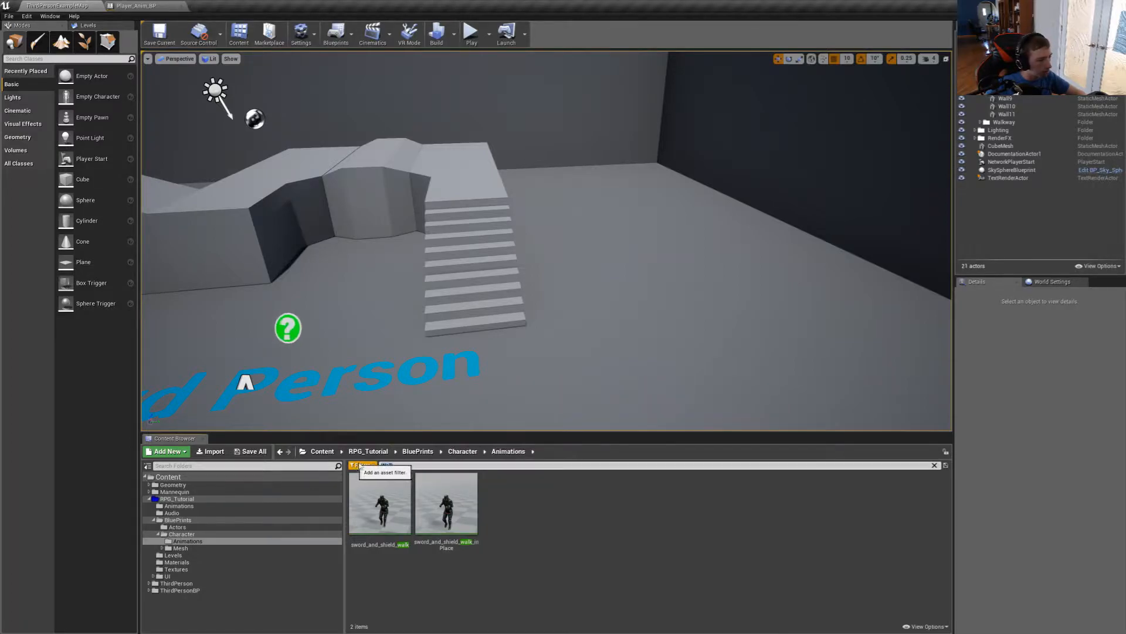
{"action": "type", "text": "k"}
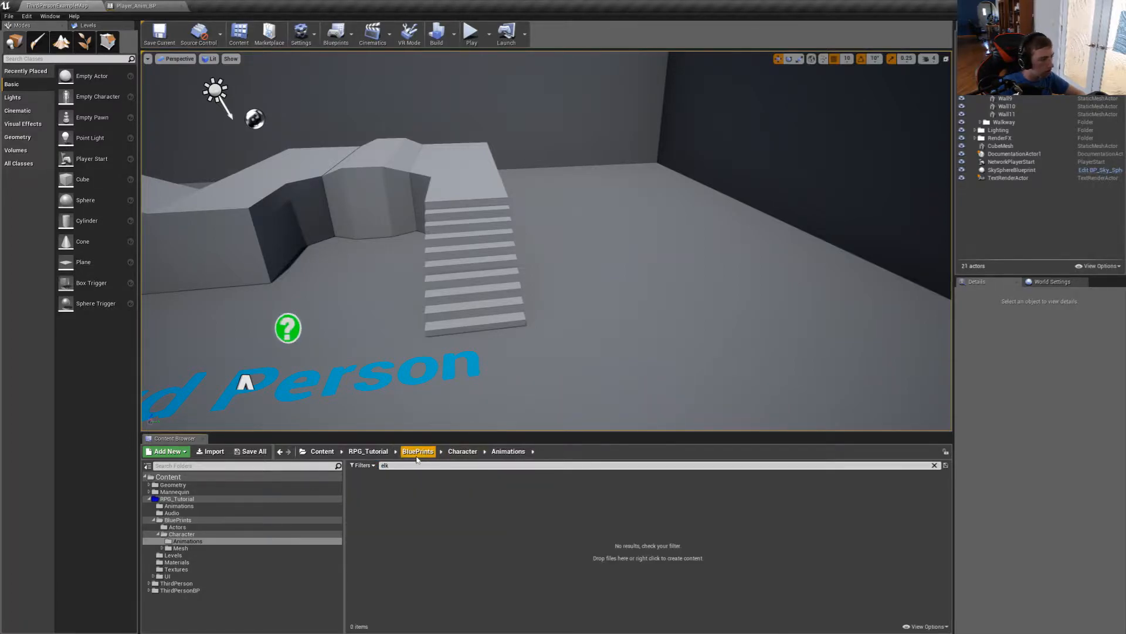
{"action": "type", "text": "run"}
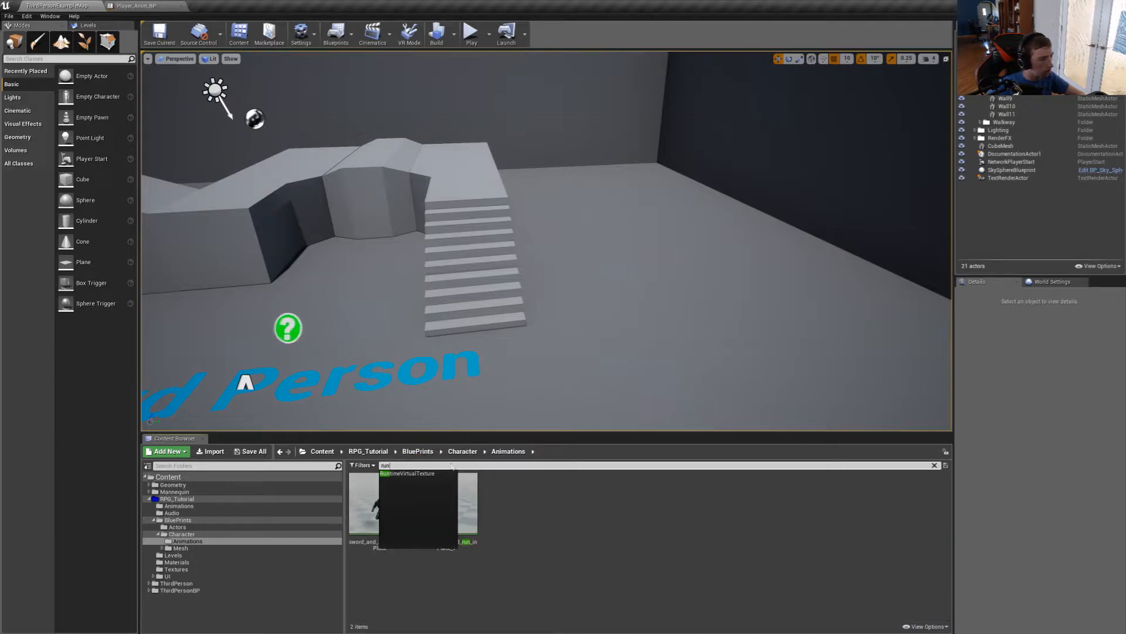
{"action": "left_click", "coordinate": [934, 465]}
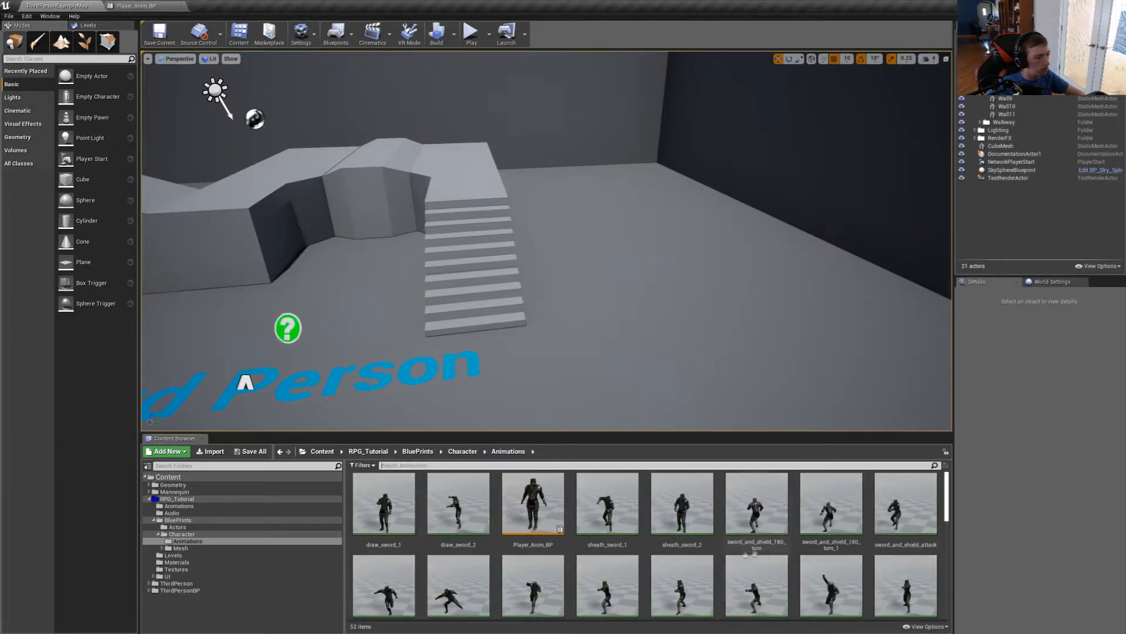
- Create a Blend Space 1D for Paladin_Character_Skeleton in the Animations folder and name it Idle_Walk_Run
{"action": "scroll", "coordinate": [837, 571], "scroll_direction": "down", "scroll_amount": 6}
{"action": "right_click", "coordinate": [837, 570]}
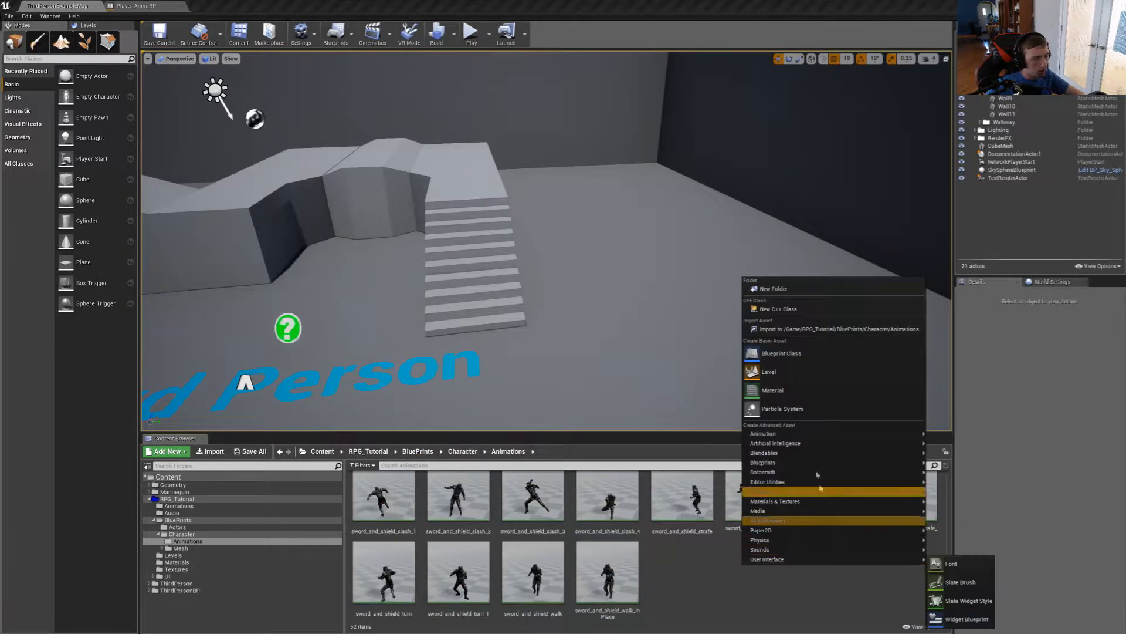
{"action": "mouse_move", "coordinate": [880, 433]}
{"action": "left_click", "coordinate": [965, 549]}
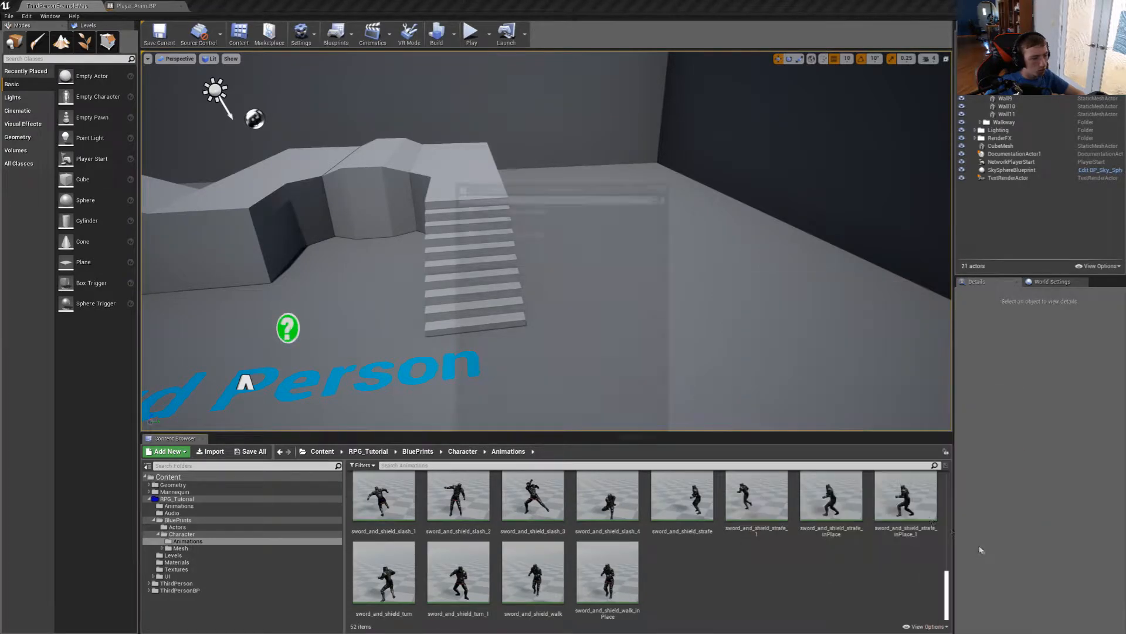
{"action": "left_click", "coordinate": [566, 210]}
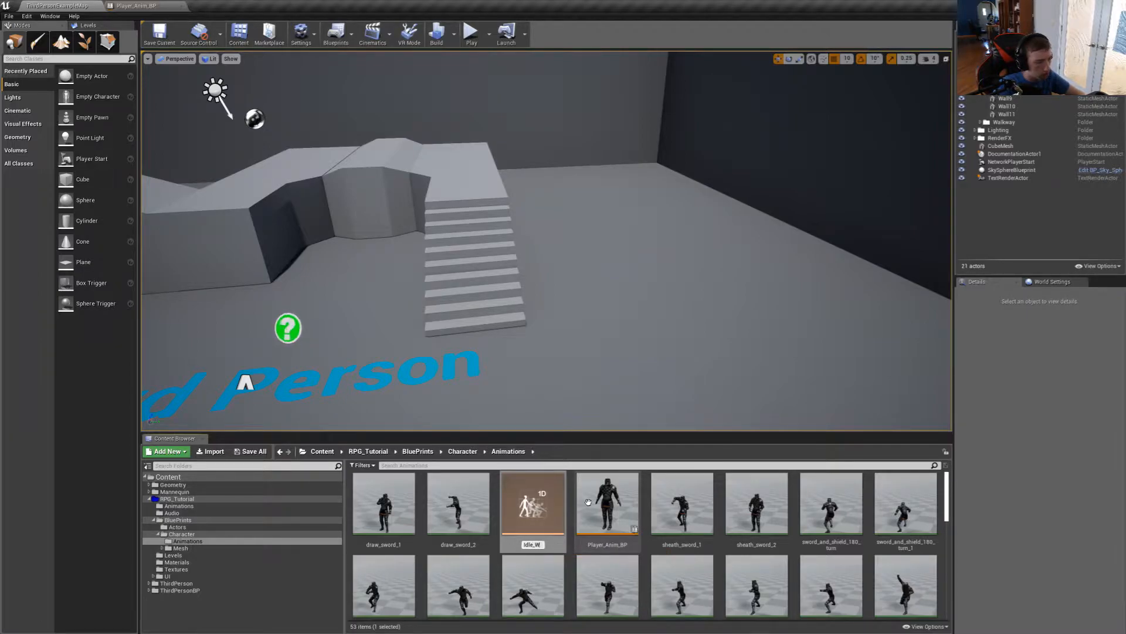
{"action": "key", "text": "Return"}
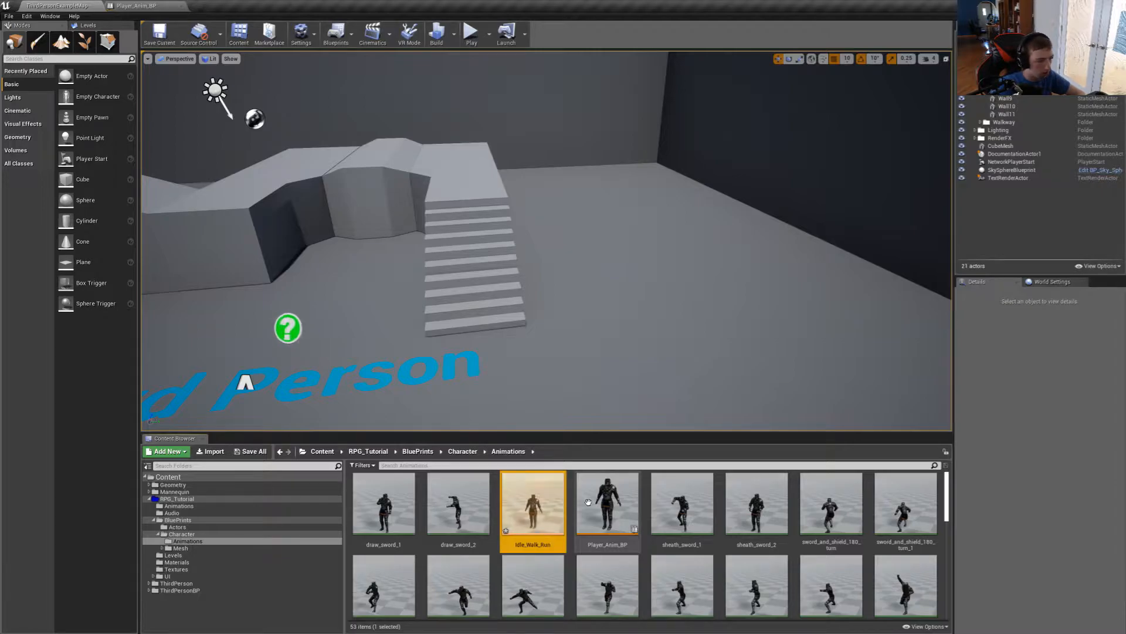
- Open Idle_Walk_Run, name its horizontal axis Speed, and set the maximum axis value to 600
{"action": "double_click", "coordinate": [533, 504]}
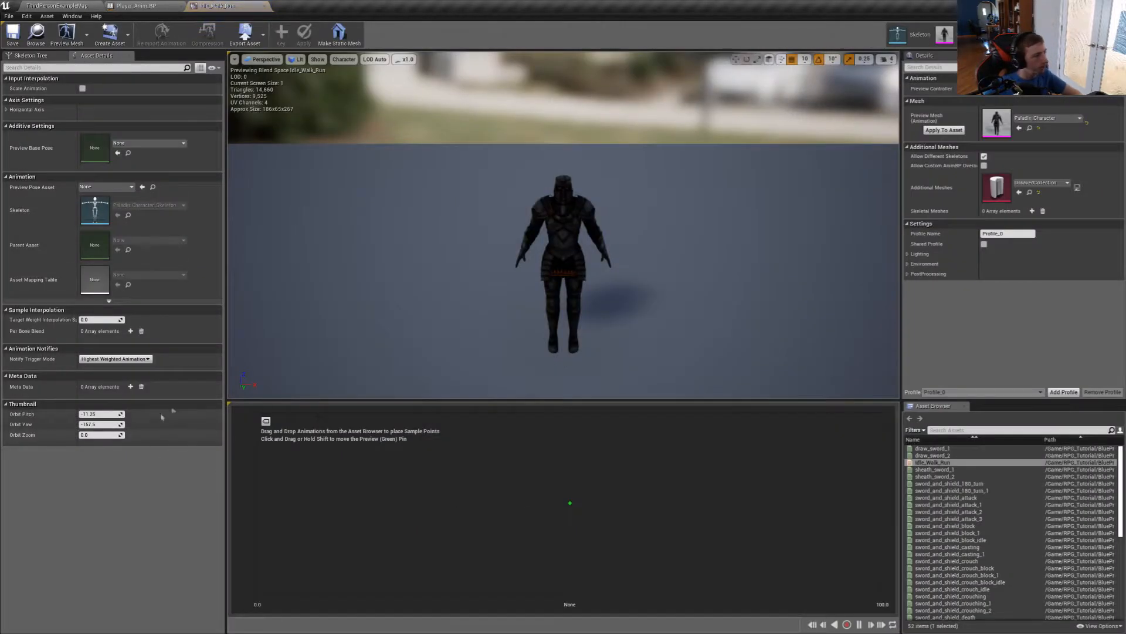
{"action": "left_click", "coordinate": [26, 109]}
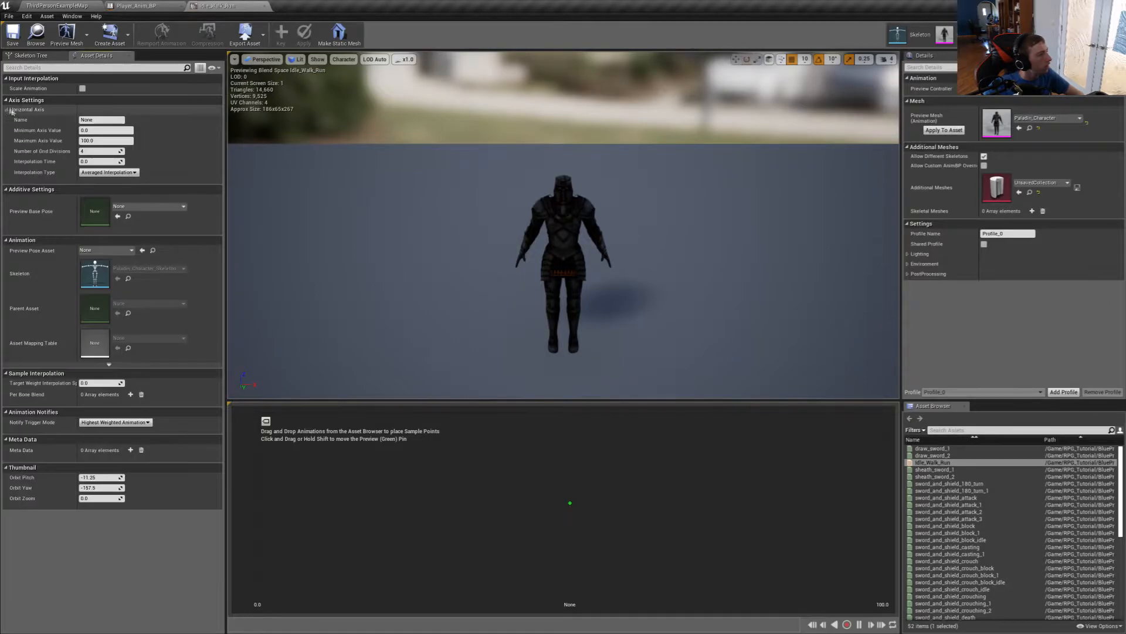
{"action": "left_click", "coordinate": [101, 120]}
{"action": "key", "text": "Return"}
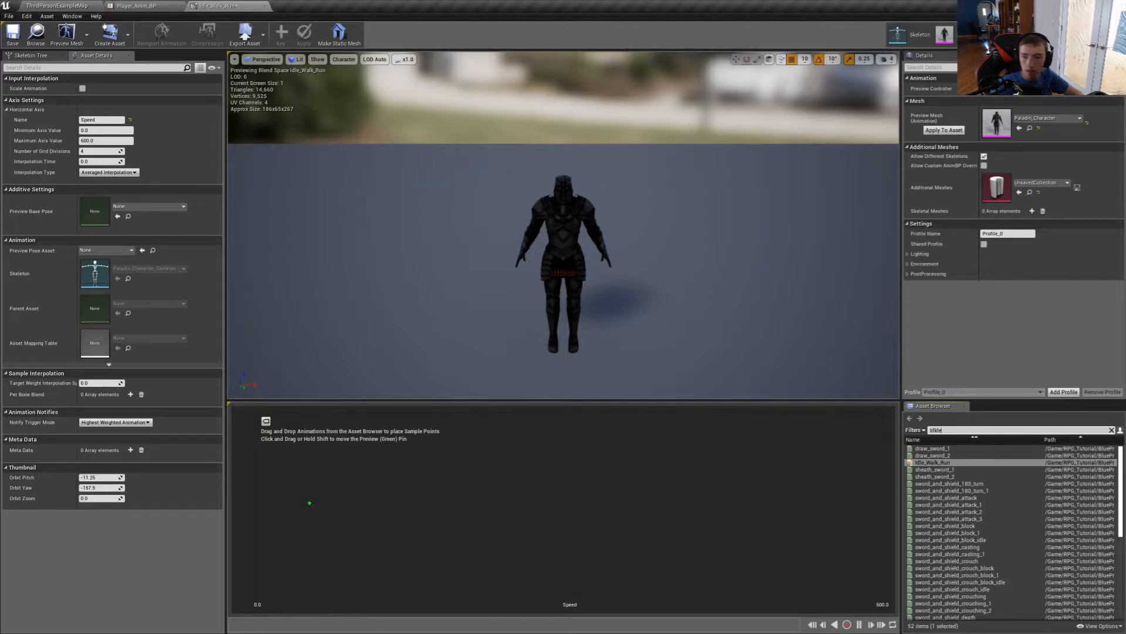
- Search the assets for idle and preview the four sword_and_shield_idle animations to compare them
{"action": "type", "text": "k"}
{"action": "key", "text": "BackSpace"}
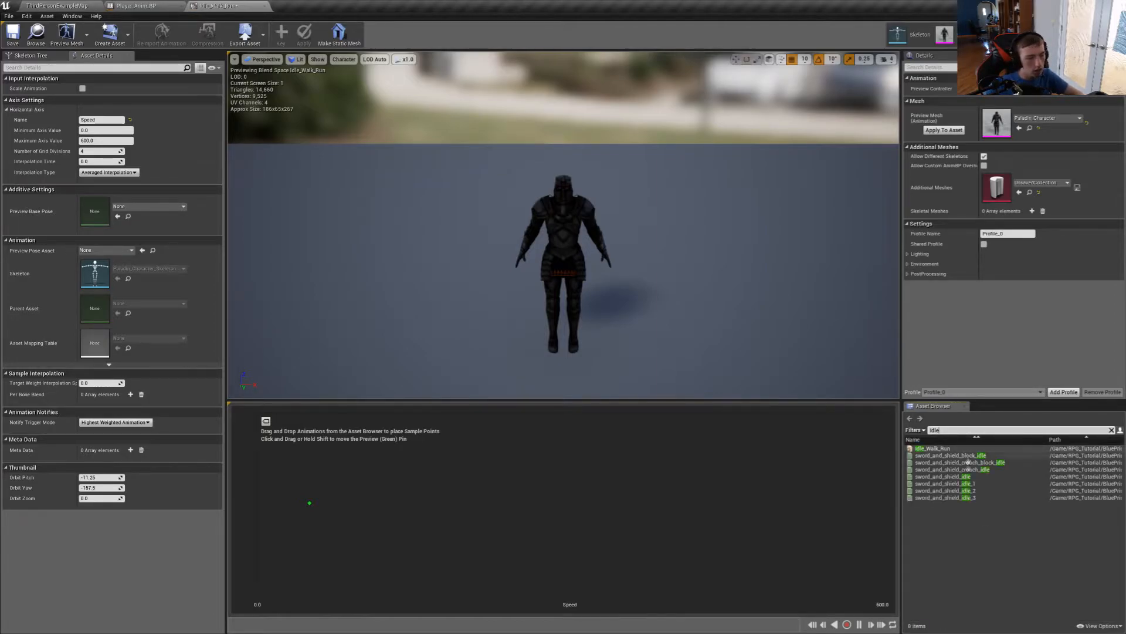
{"action": "double_click", "coordinate": [978, 477]}
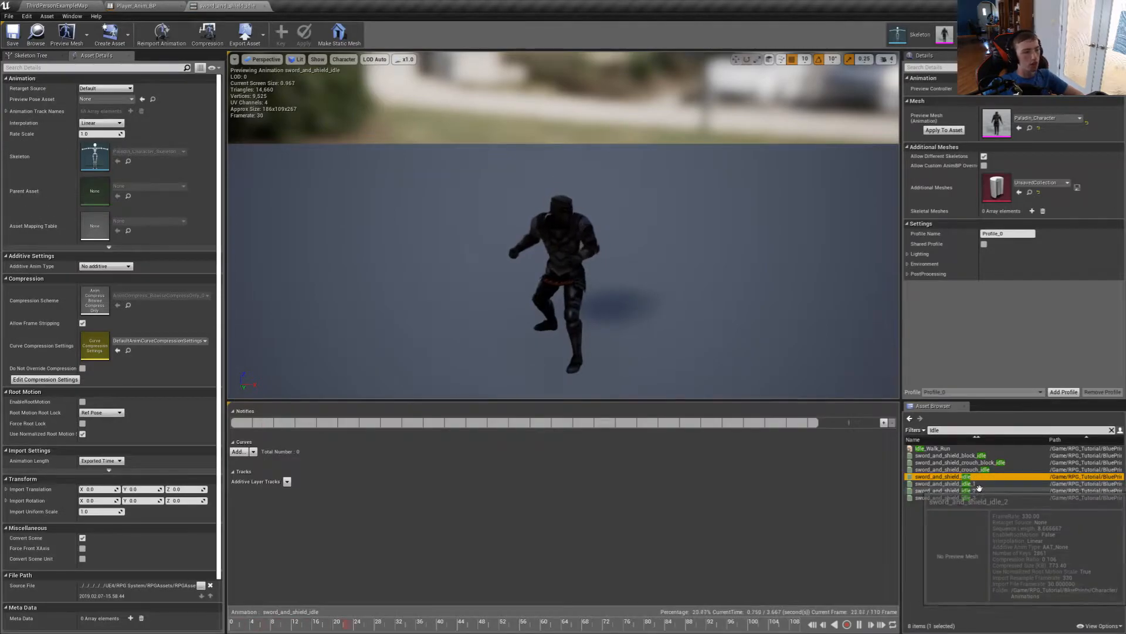
{"action": "double_click", "coordinate": [979, 484]}
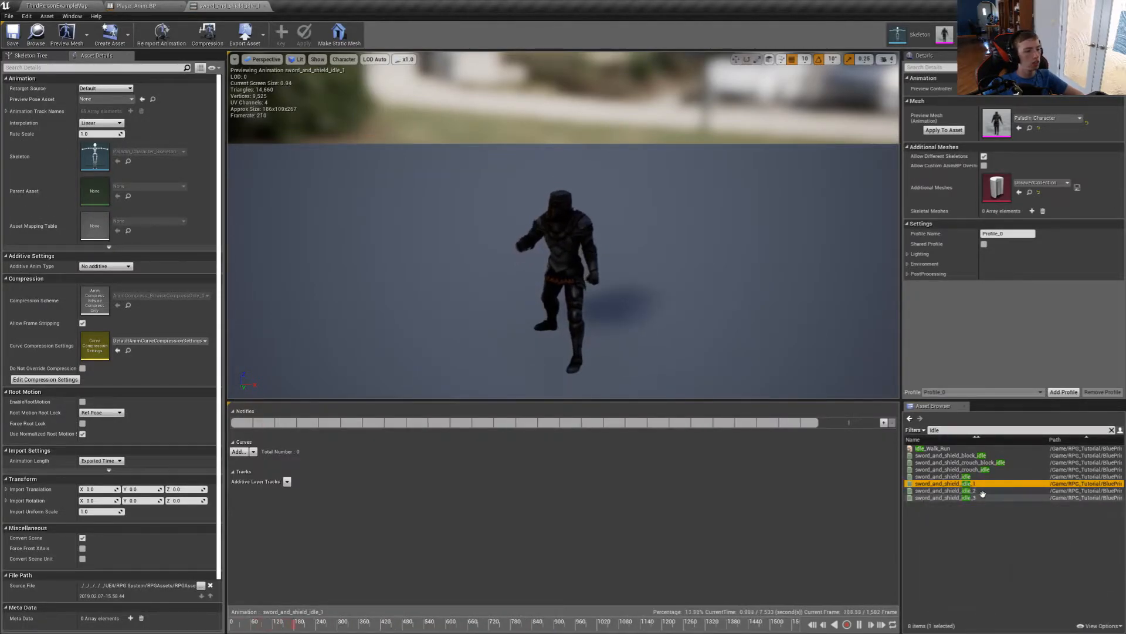
{"action": "double_click", "coordinate": [981, 491]}
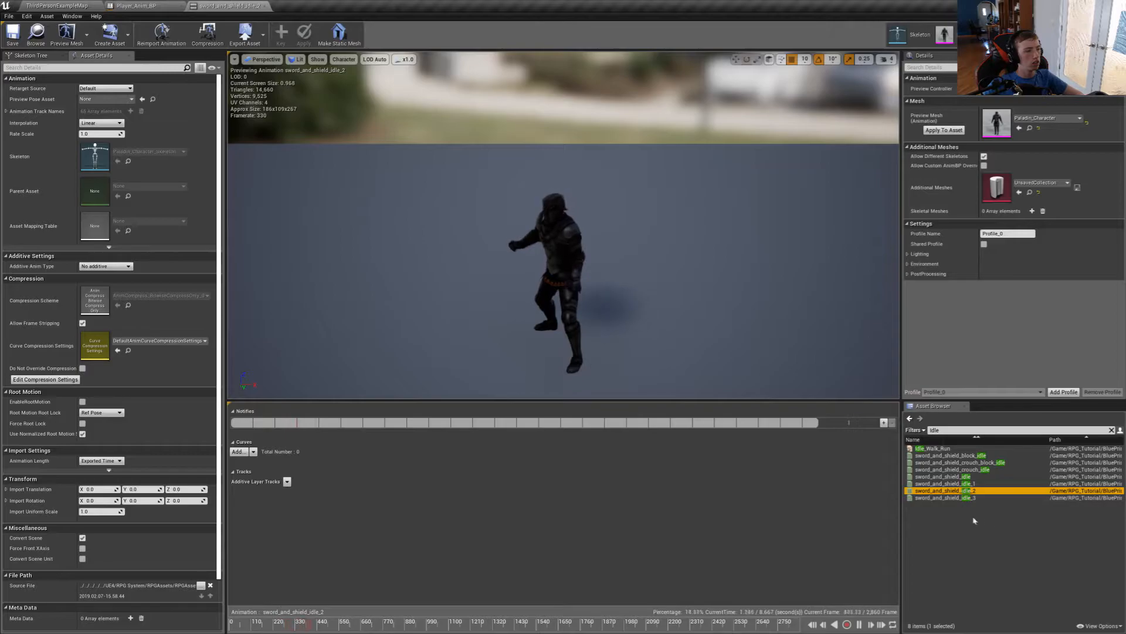
{"action": "double_click", "coordinate": [974, 498]}
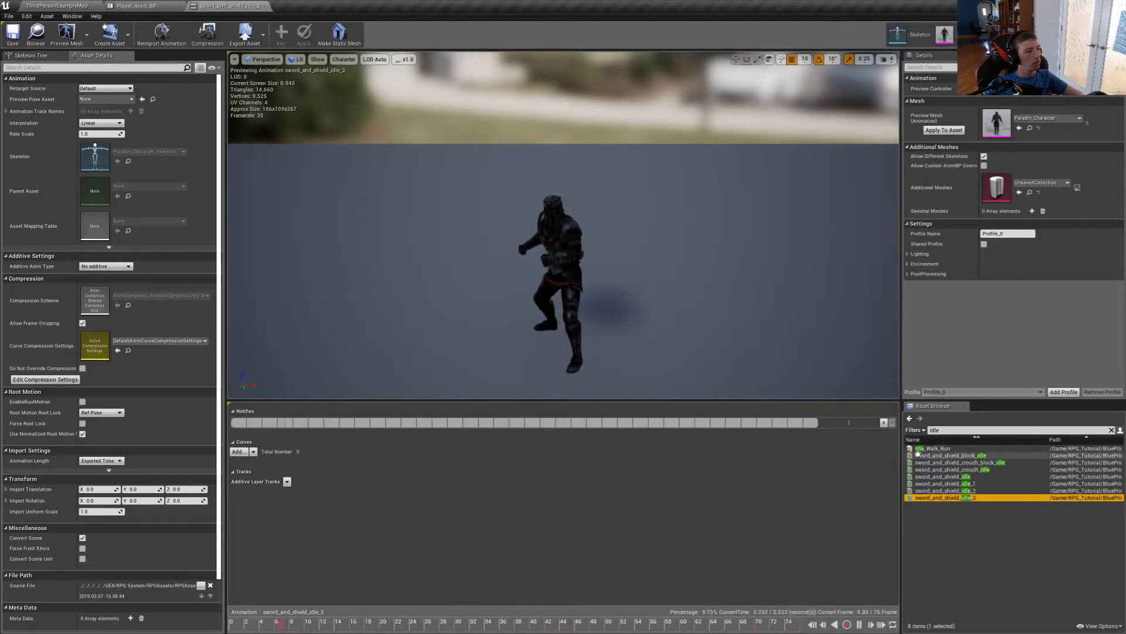
{"action": "double_click", "coordinate": [990, 476]}
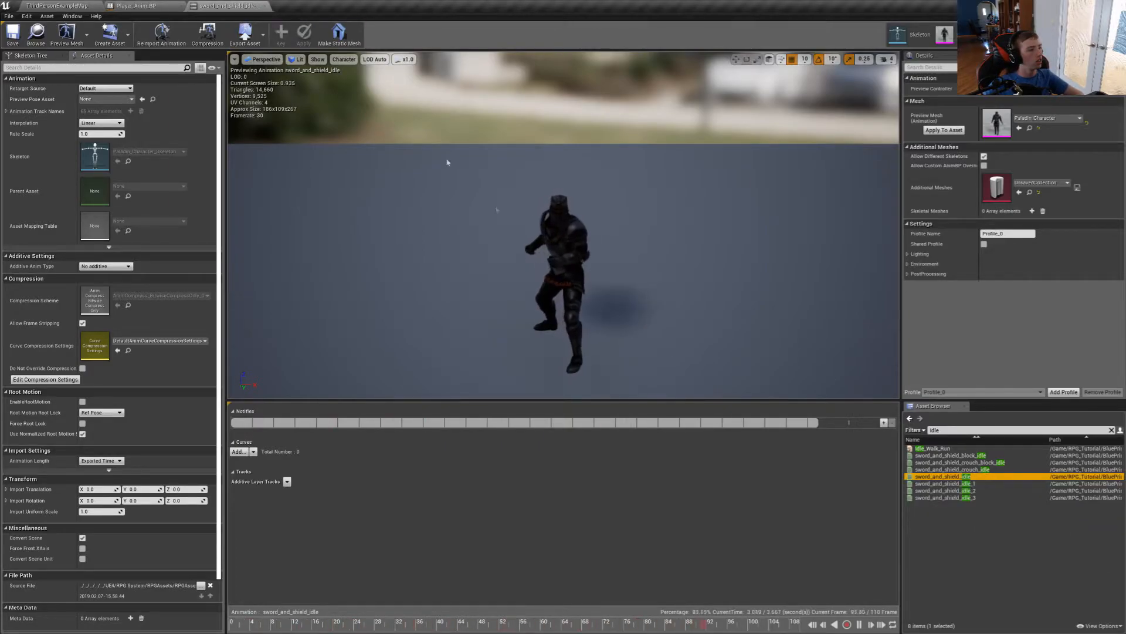
{"action": "double_click", "coordinate": [976, 483]}
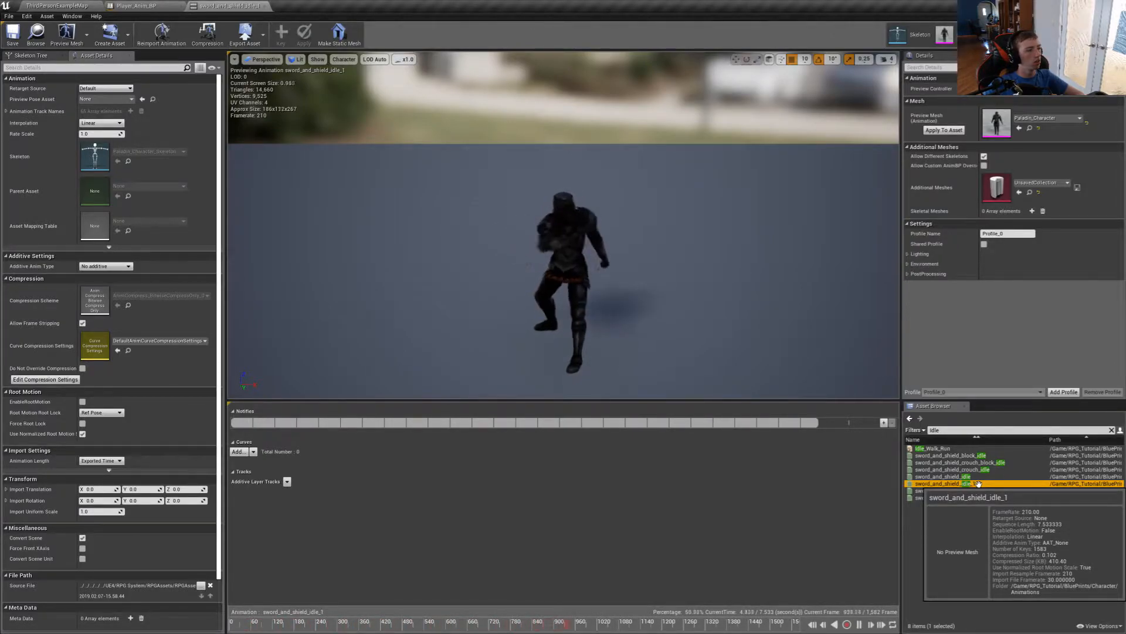
{"action": "double_click", "coordinate": [977, 497]}
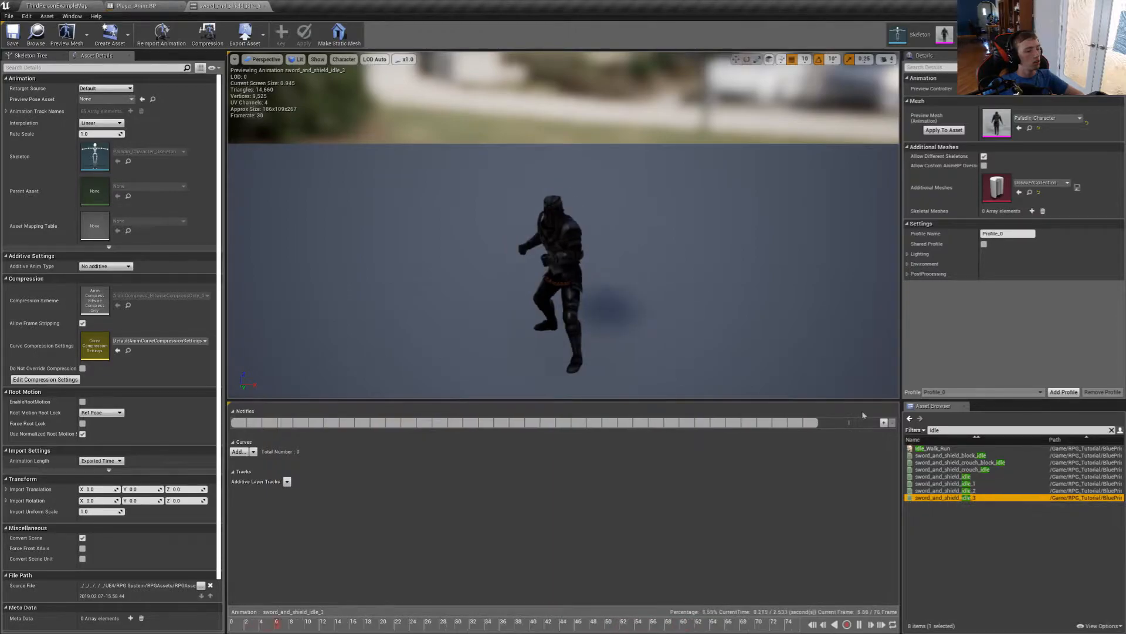
- Return to the Idle_Walk_Run blend space and place sword_and_shield_idle_3 as a sample at Speed 0
{"action": "left_click", "coordinate": [267, 6]}
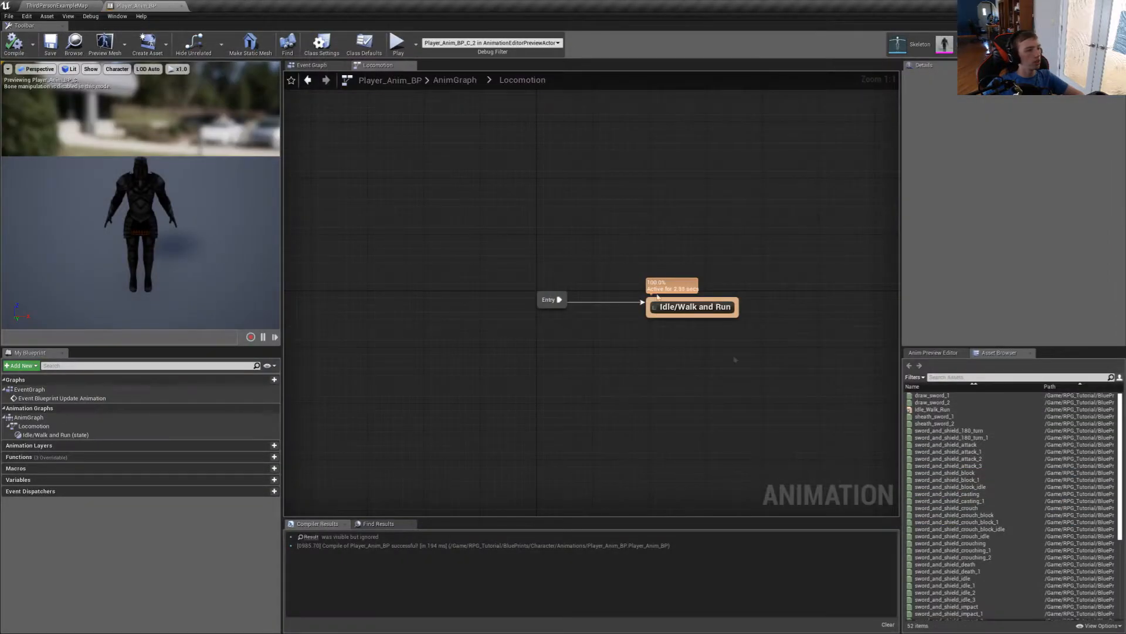
{"action": "left_click", "coordinate": [67, 5]}
{"action": "double_click", "coordinate": [536, 515]}
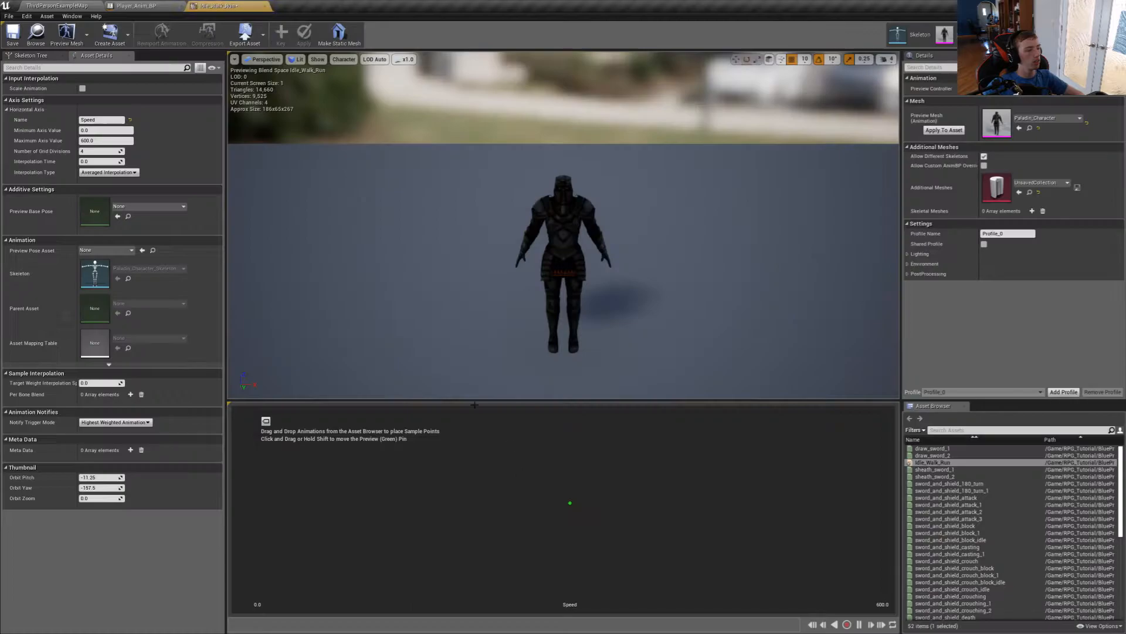
{"action": "type", "text": "Idle"}
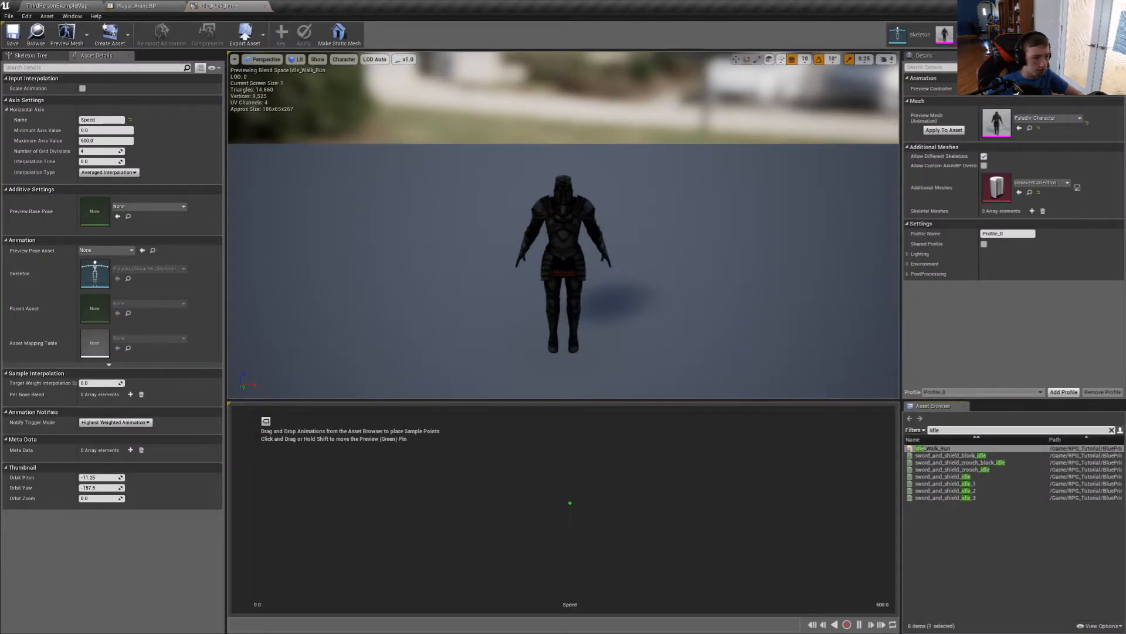
{"action": "left_click", "coordinate": [951, 497]}
{"action": "left_click_drag", "start_coordinate": [952, 497], "coordinate": [258, 503]}
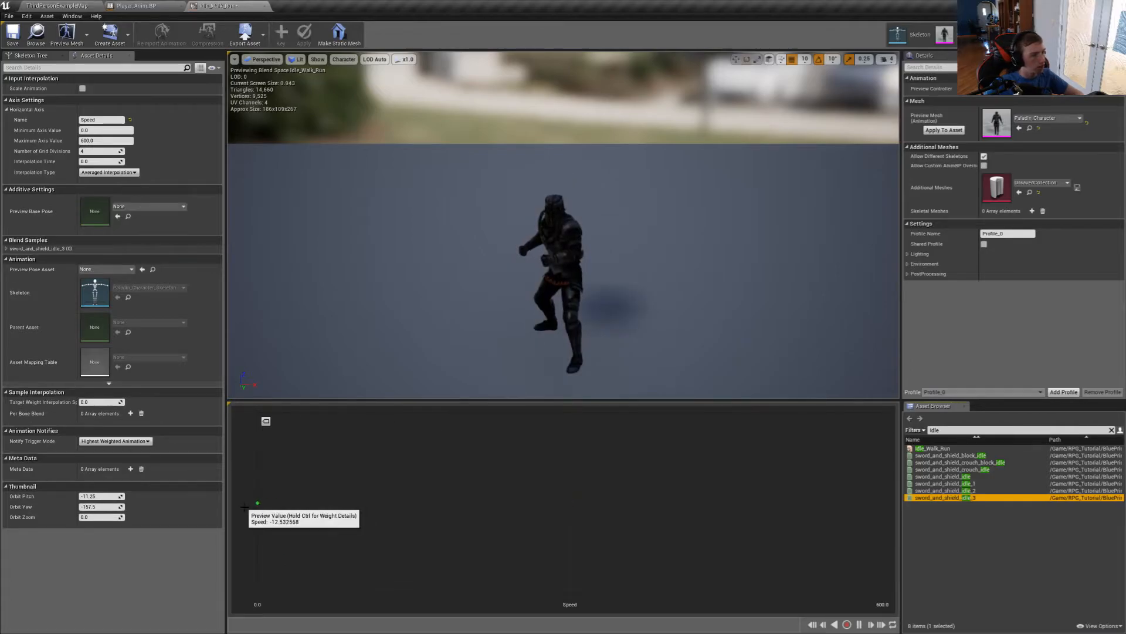
- Add sword_and_shield_walk_inPlace at the midpoint of the Speed axis and sword_and_shield_run_inPlace at Speed 600
{"action": "type", "text": "Wal"}
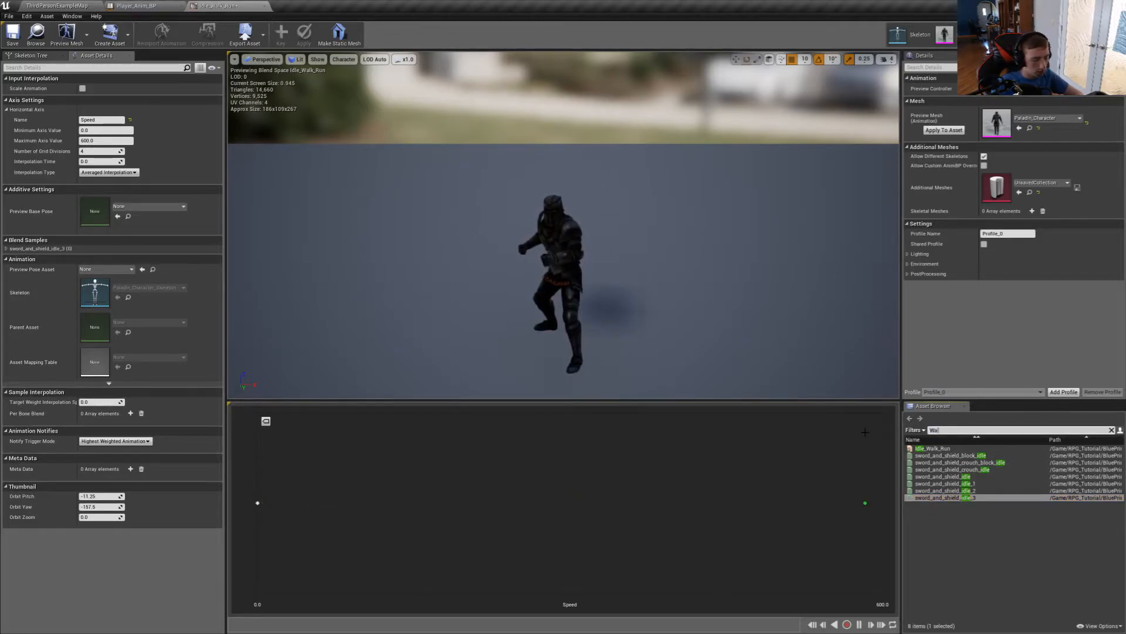
{"action": "type", "text": "k"}
{"action": "left_click_drag", "start_coordinate": [983, 463], "coordinate": [570, 503]}
{"action": "left_click", "coordinate": [986, 430]}
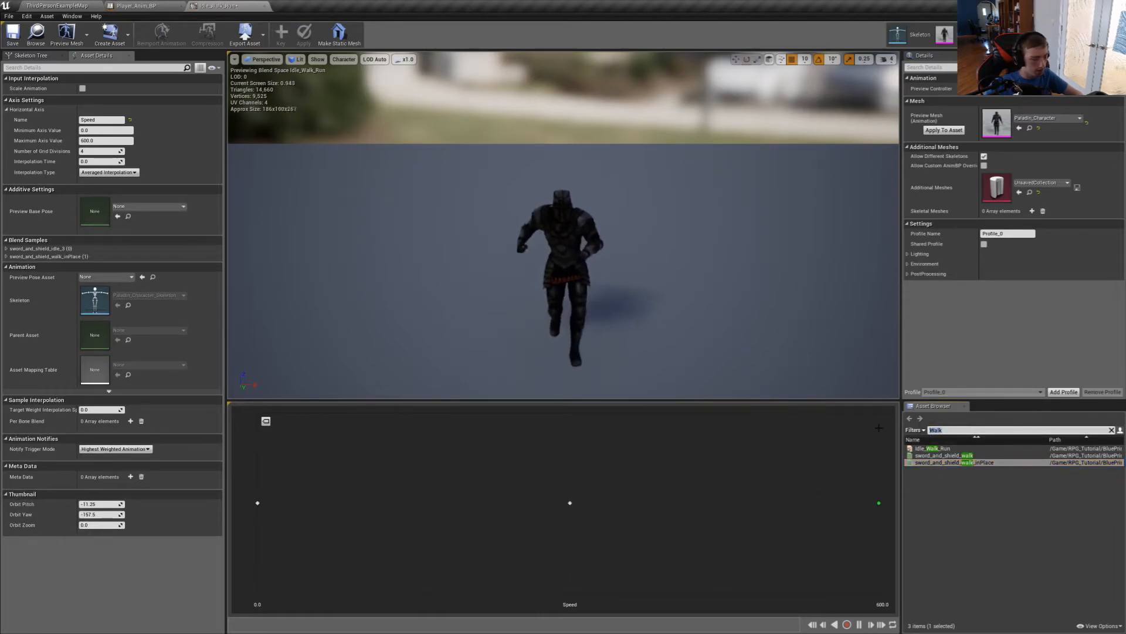
{"action": "type", "text": "Run"}
{"action": "left_click_drag", "start_coordinate": [998, 456], "coordinate": [882, 502]}
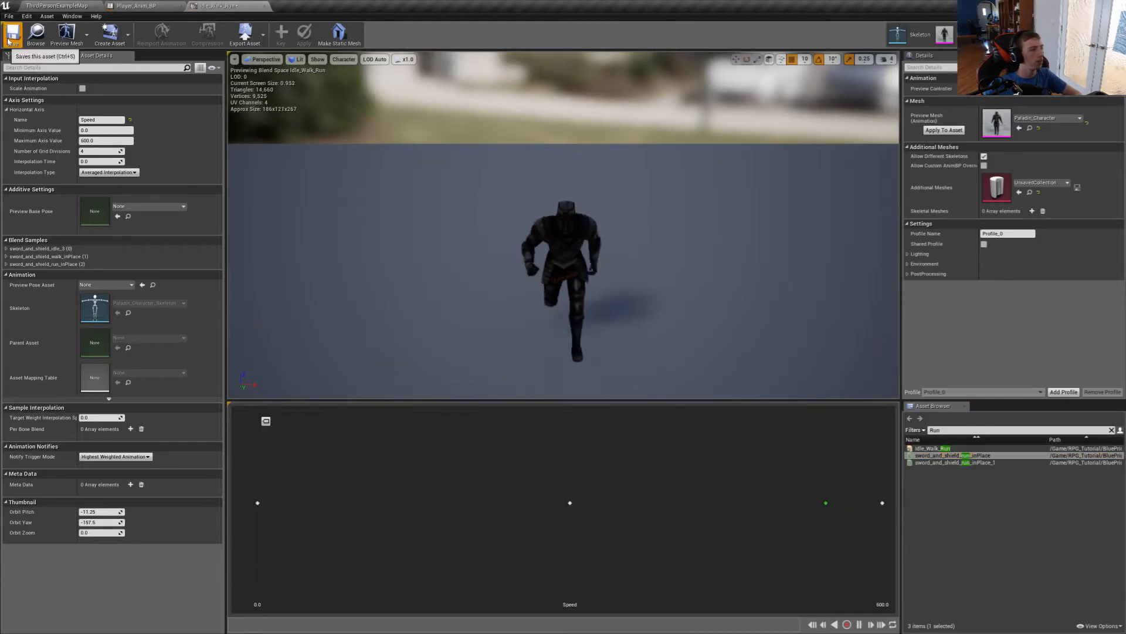
- Inside Player_Anim_BP's Idle/Walk and Run state, add the Idle_Walk_Run blend space and connect it to the Output Animation Pose
{"action": "left_click", "coordinate": [135, 6]}
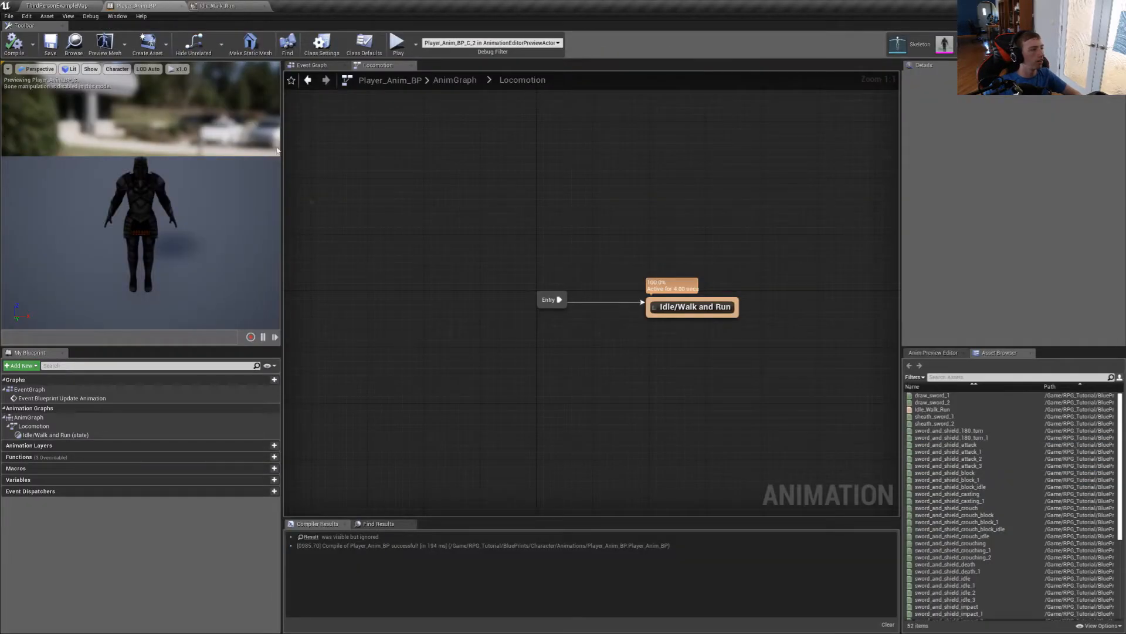
{"action": "double_click", "coordinate": [684, 315]}
{"action": "left_click_drag", "start_coordinate": [933, 409], "coordinate": [462, 299]}
- Promote the blend space player's Speed input to a variable named Speed, and compile the blueprint, returning to the level
{"action": "right_click", "coordinate": [477, 326]}
{"action": "left_click", "coordinate": [489, 337]}
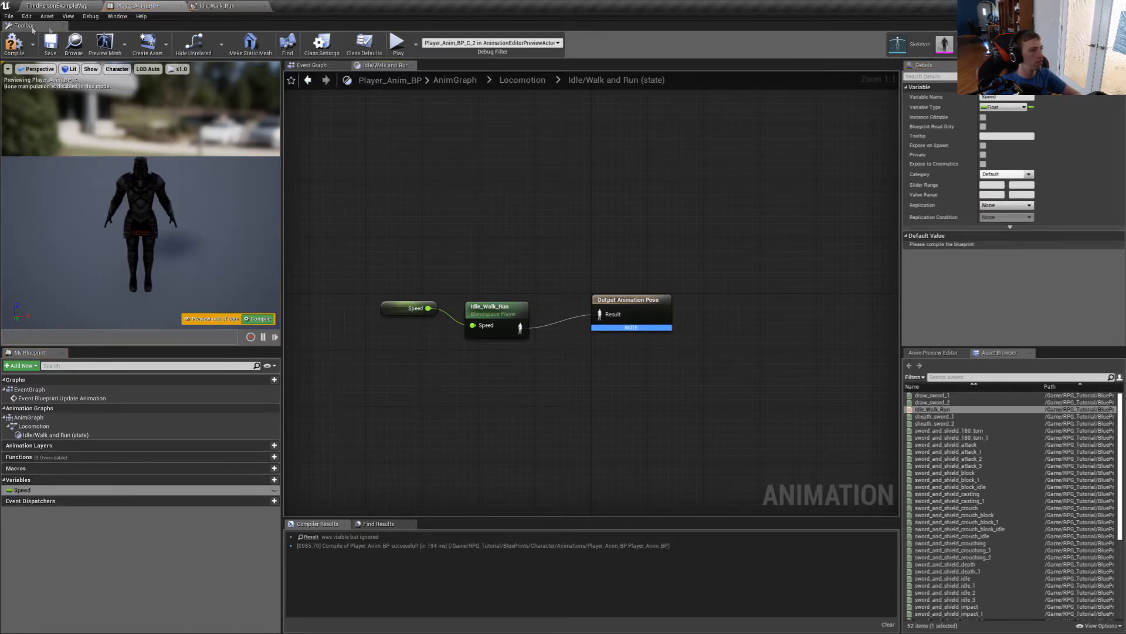
{"action": "left_click", "coordinate": [14, 44]}
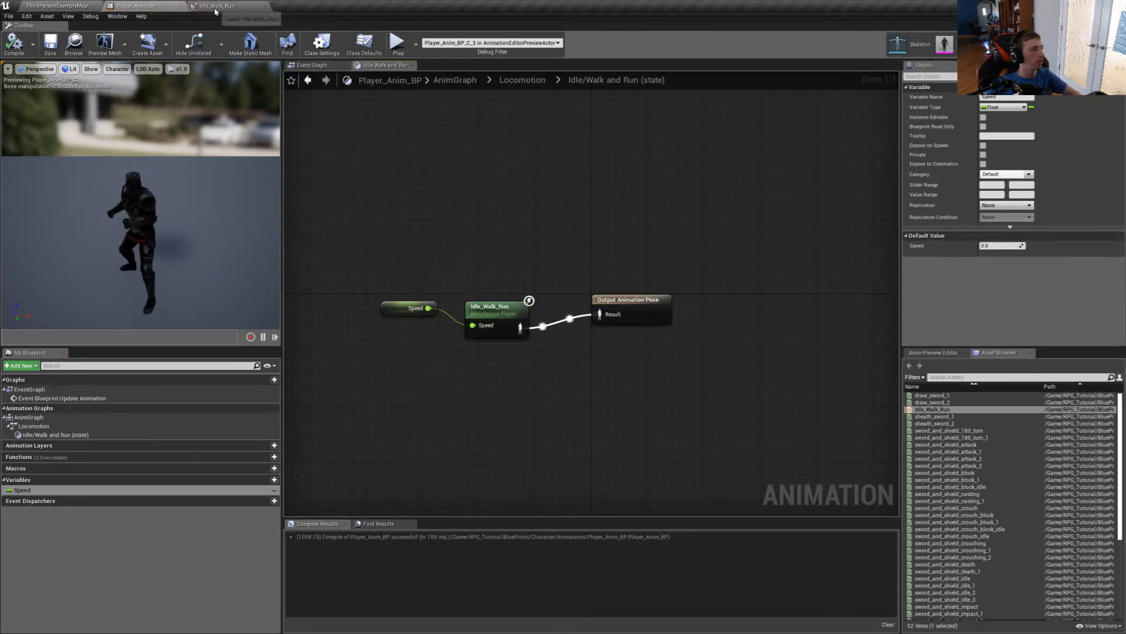
{"action": "left_click", "coordinate": [50, 4]}
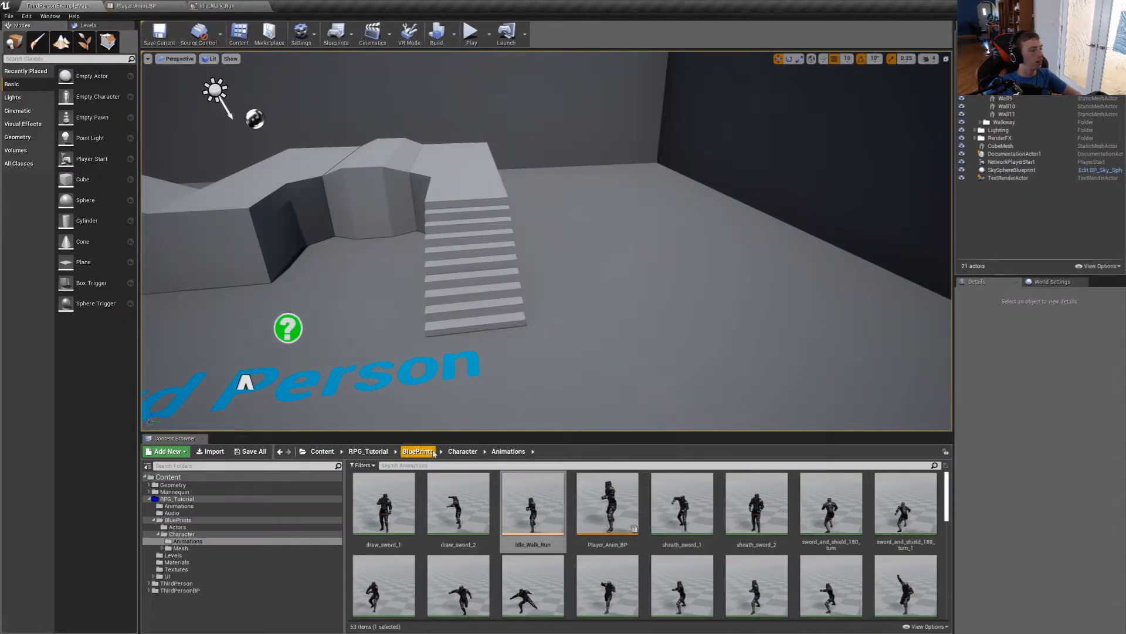
- In the RPG_Character blueprint, set the Mesh component's Anim Class to Player_Anim_BP and compile
{"action": "left_click", "coordinate": [417, 452]}
{"action": "double_click", "coordinate": [446, 501]}
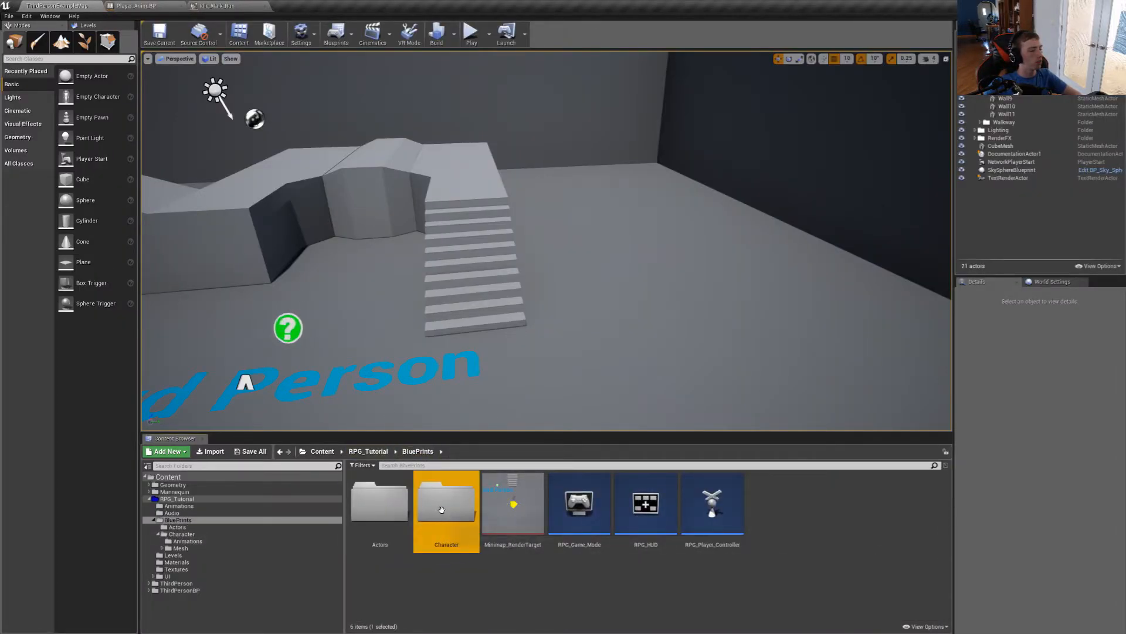
{"action": "double_click", "coordinate": [523, 514]}
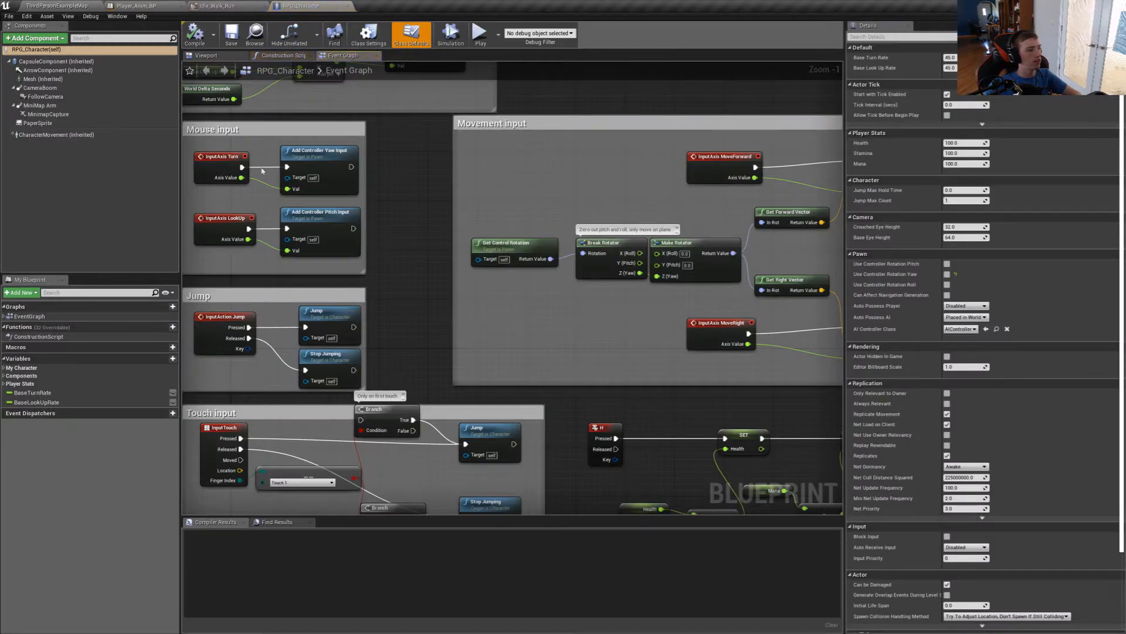
{"action": "left_click", "coordinate": [42, 79]}
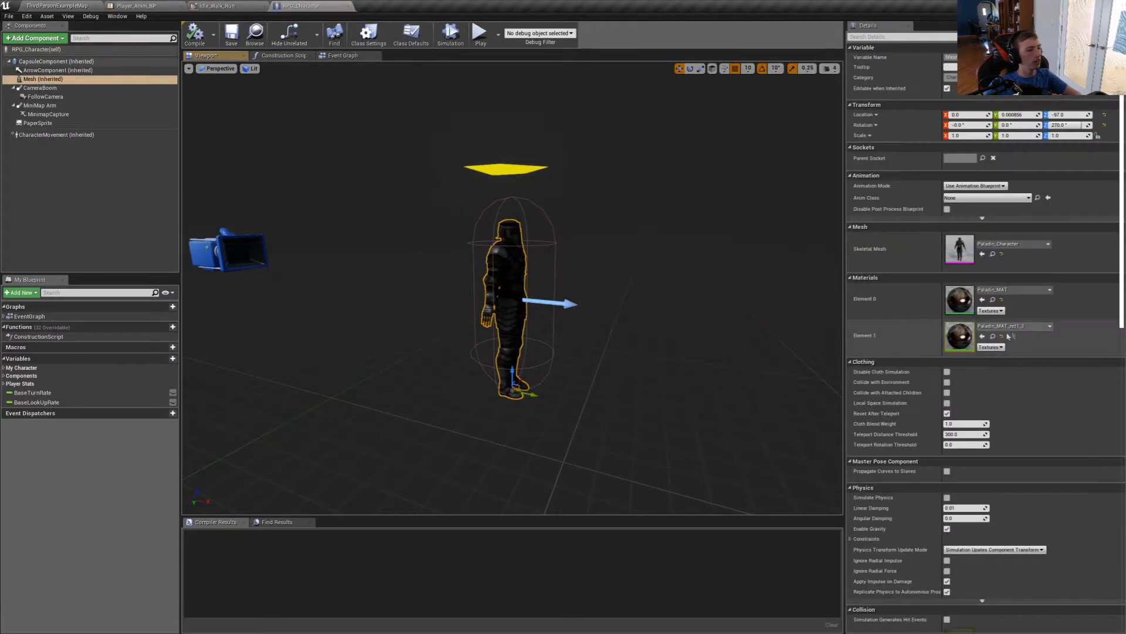
{"action": "left_click", "coordinate": [988, 198]}
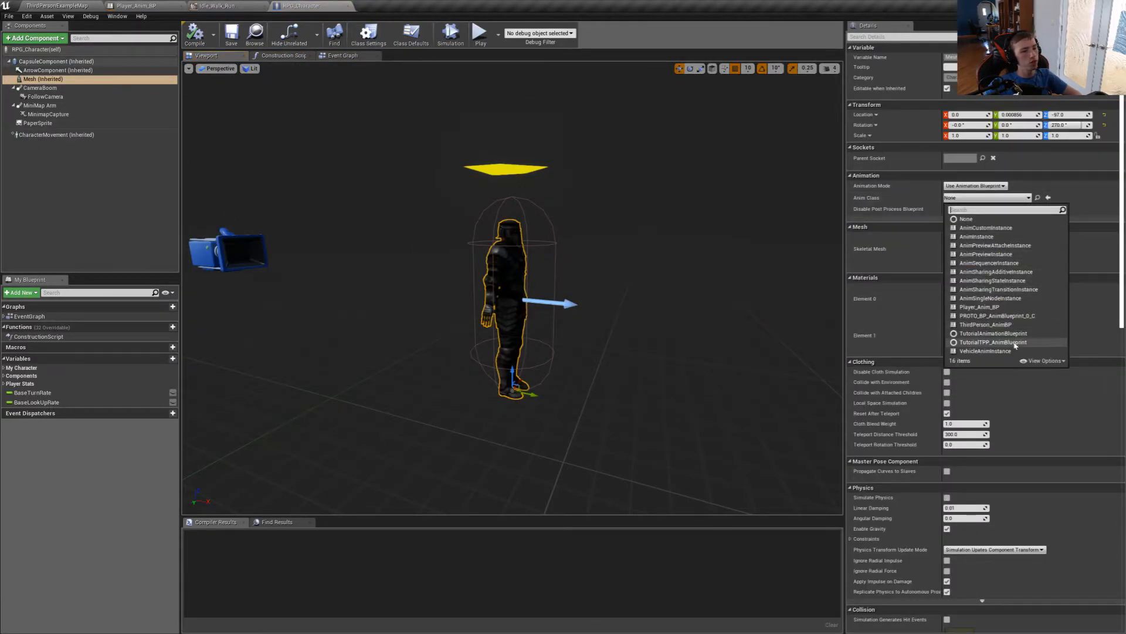
{"action": "left_click", "coordinate": [998, 307]}
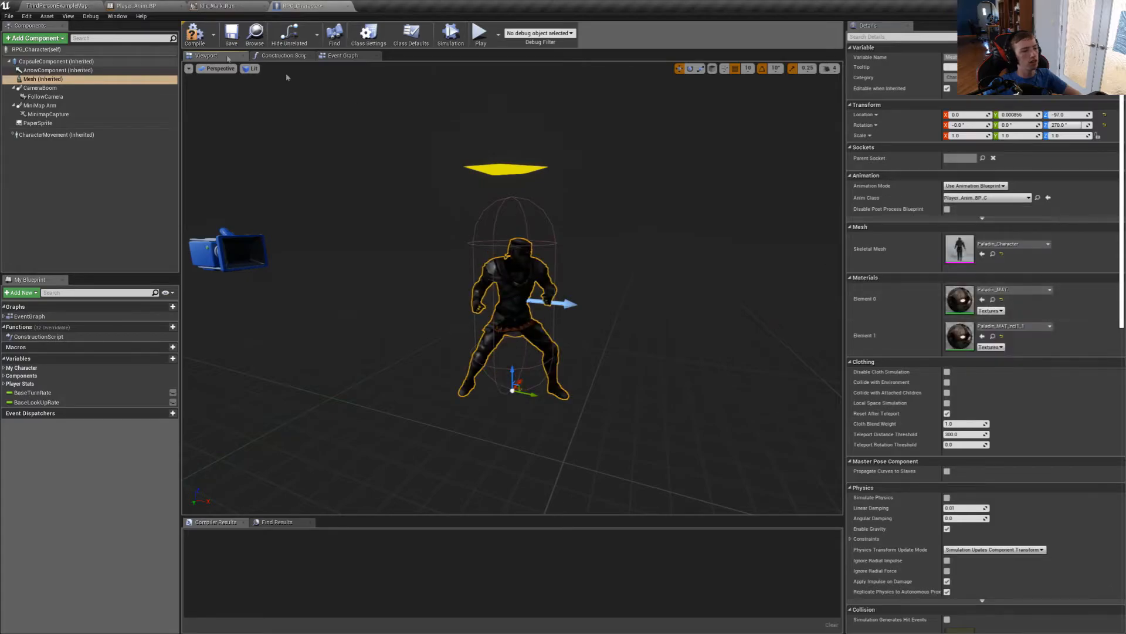
{"action": "left_click", "coordinate": [194, 34]}
- Return to the level, play it while moving the character forward to check its animation, and stop playing
{"action": "left_click", "coordinate": [106, 5]}
{"action": "key", "text": "alt+p"}
{"action": "key", "text": "w"}
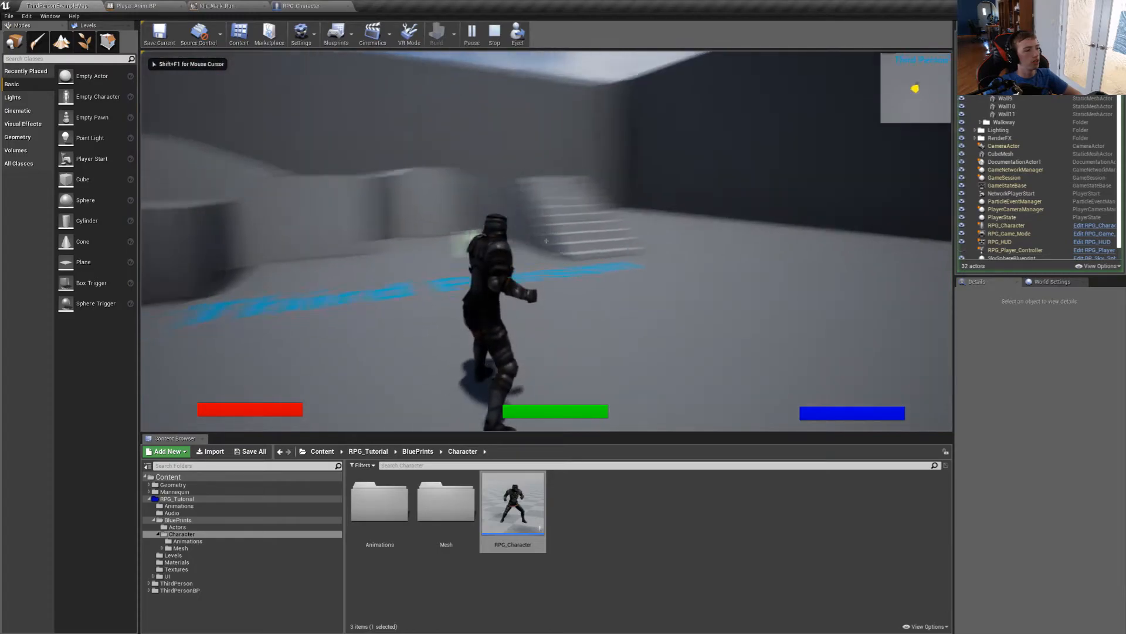
{"action": "key", "text": "w"}
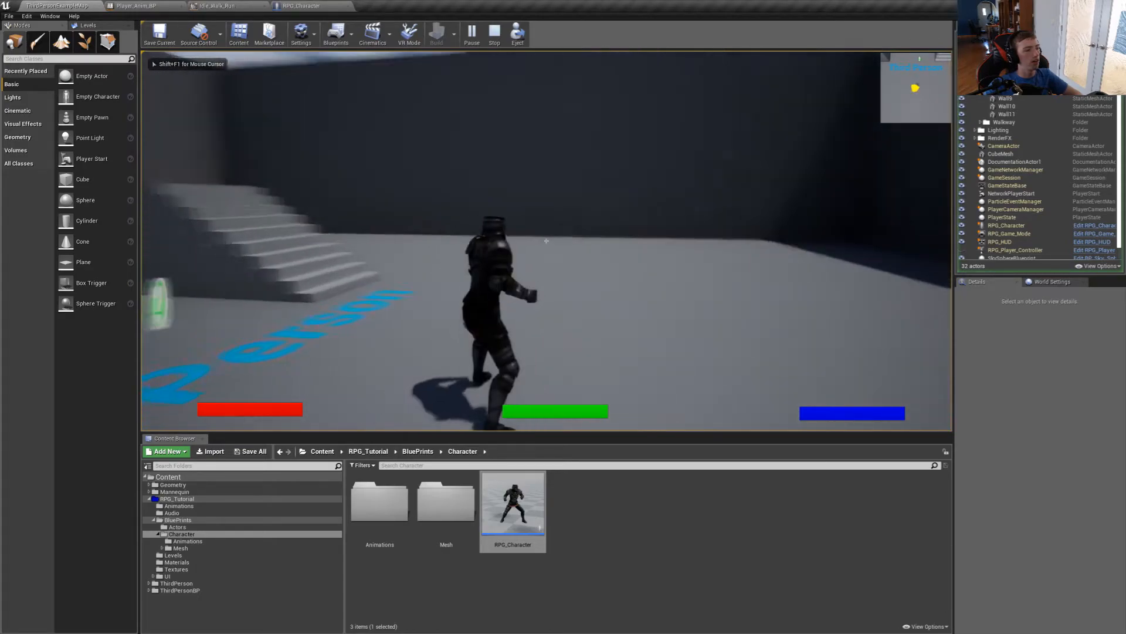
{"action": "key", "text": "w"}
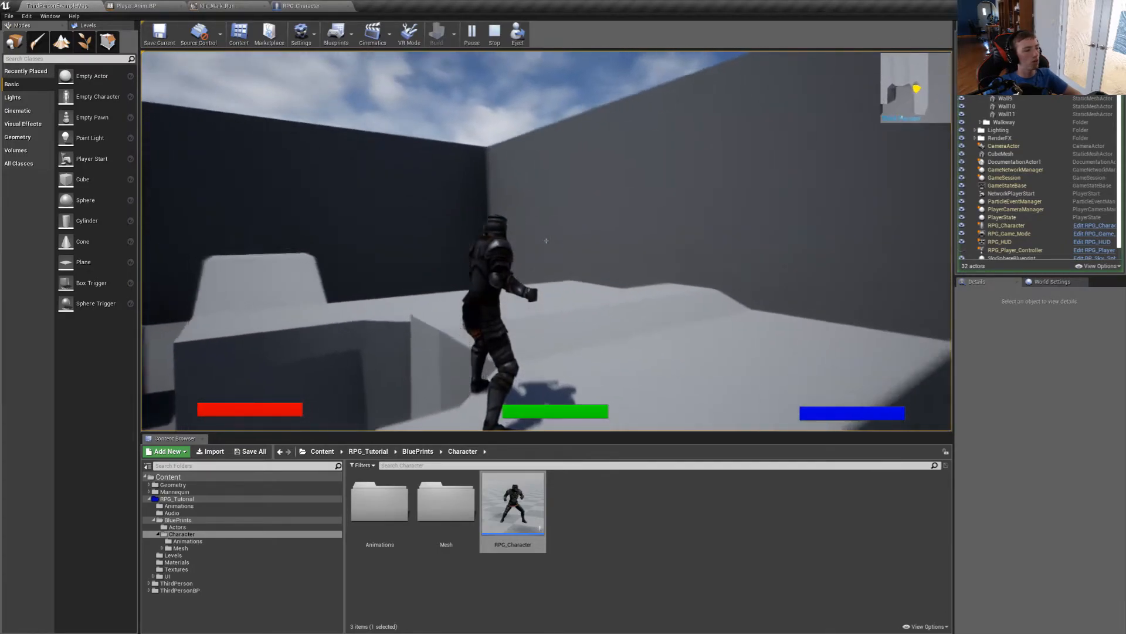
{"action": "key", "text": "w"}
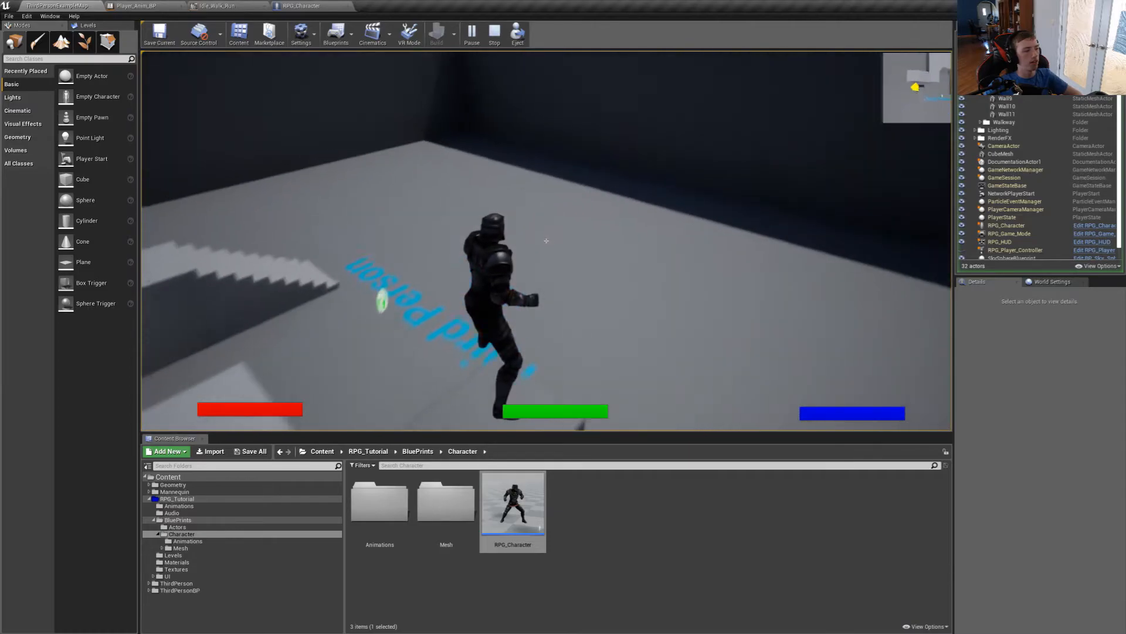
{"action": "key", "text": "Escape"}
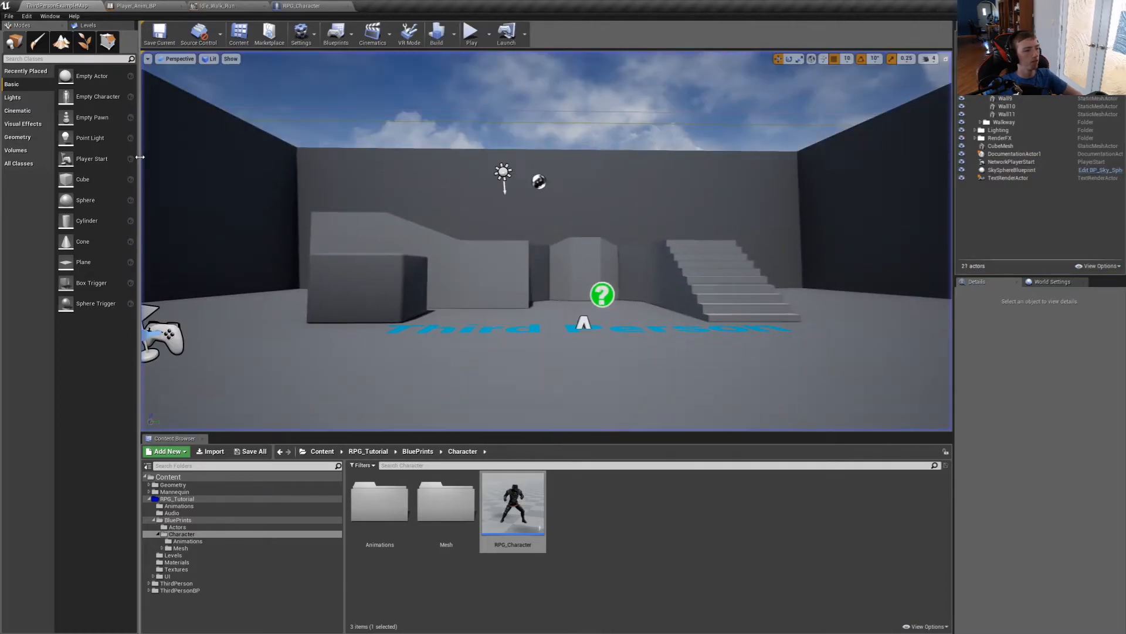
- In Player_Anim_BP's Event Graph, add Cast To RPG_Character after Event Blueprint Update Animation and connect Try Get Pawn Owner to its Object input
{"action": "left_click", "coordinate": [138, 6]}
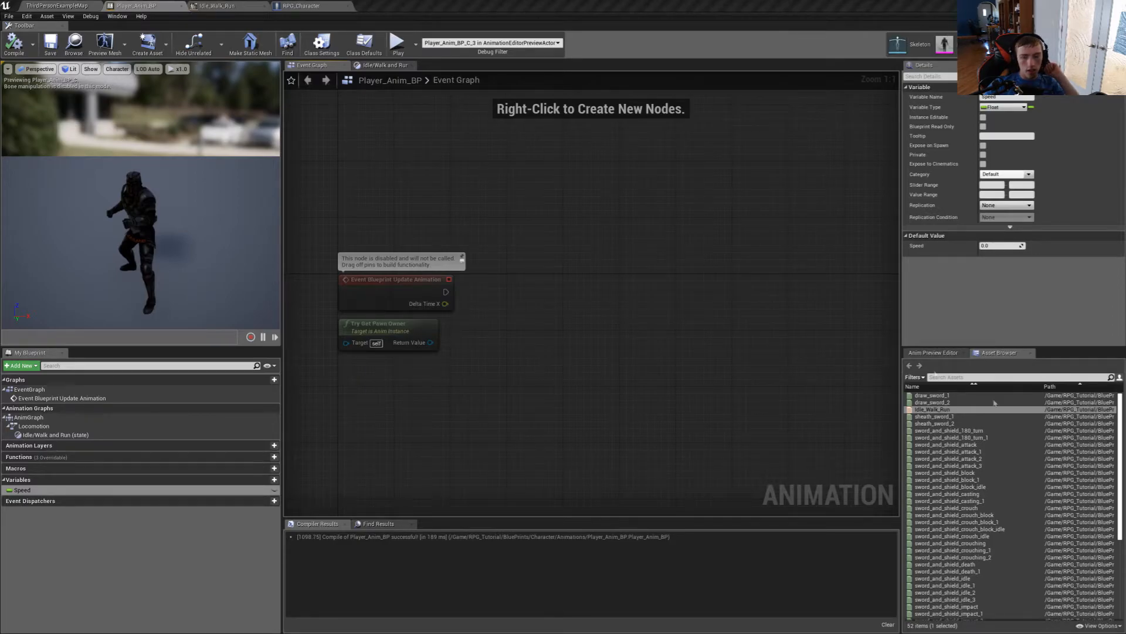
{"action": "right_click_drag", "start_coordinate": [481, 212], "coordinate": [620, 246]}
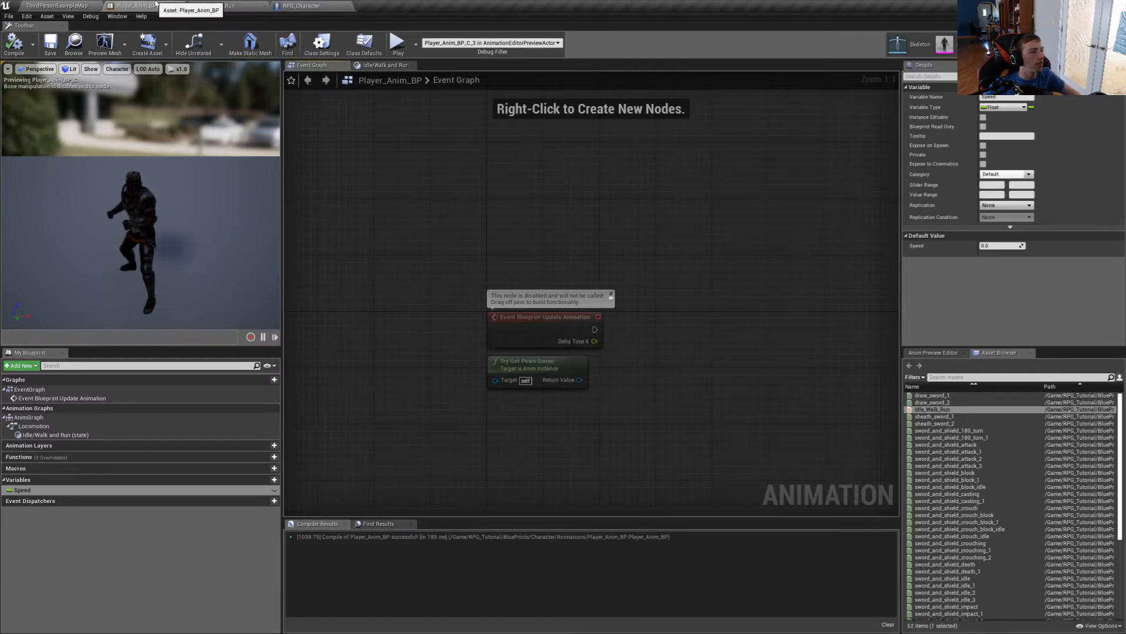
{"action": "left_click_drag", "start_coordinate": [665, 333], "coordinate": [664, 334]}
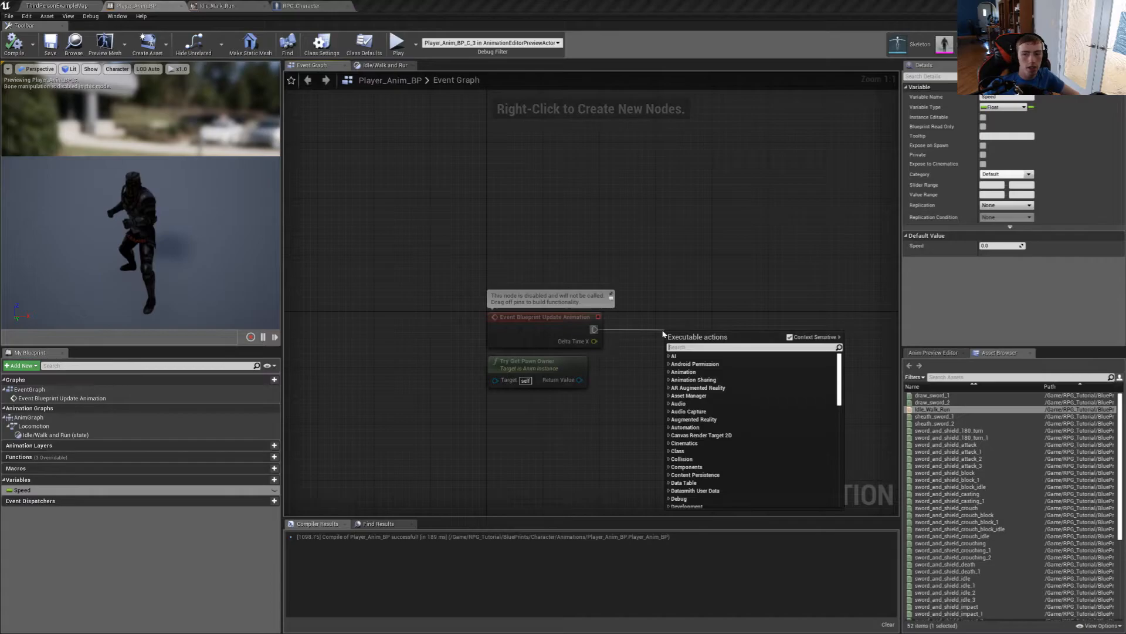
{"action": "type", "text": "VC"}
{"action": "key", "text": "BackSpace"}
{"action": "key", "text": "BackSpace"}
{"action": "type", "text": "Cast to"}
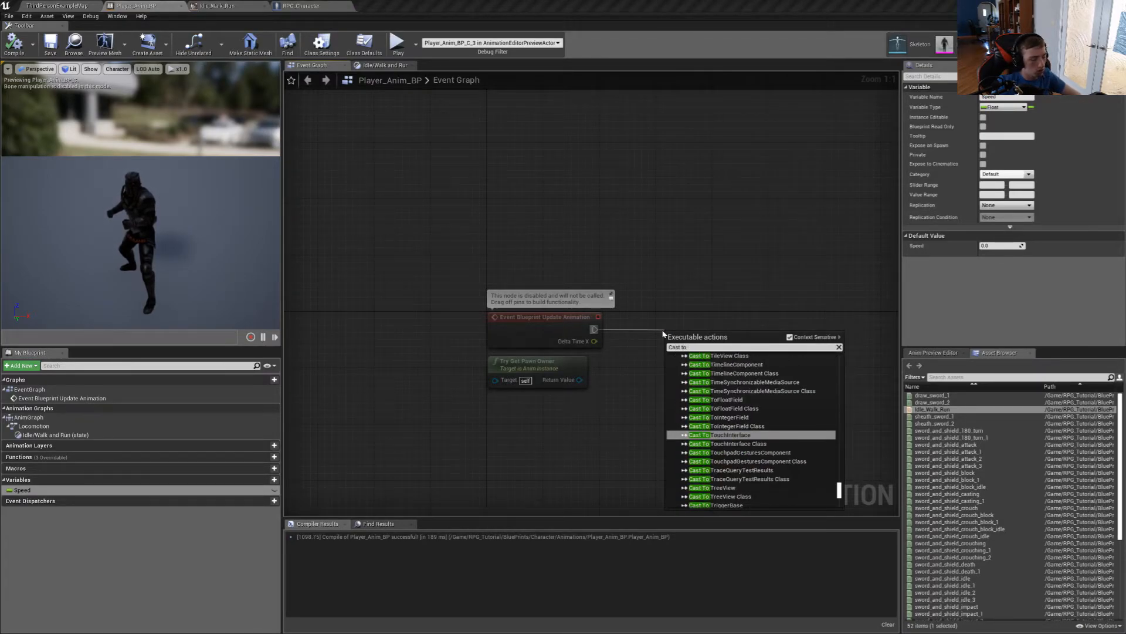
{"action": "type", "text": " RPG"}
{"action": "key", "text": "Return"}
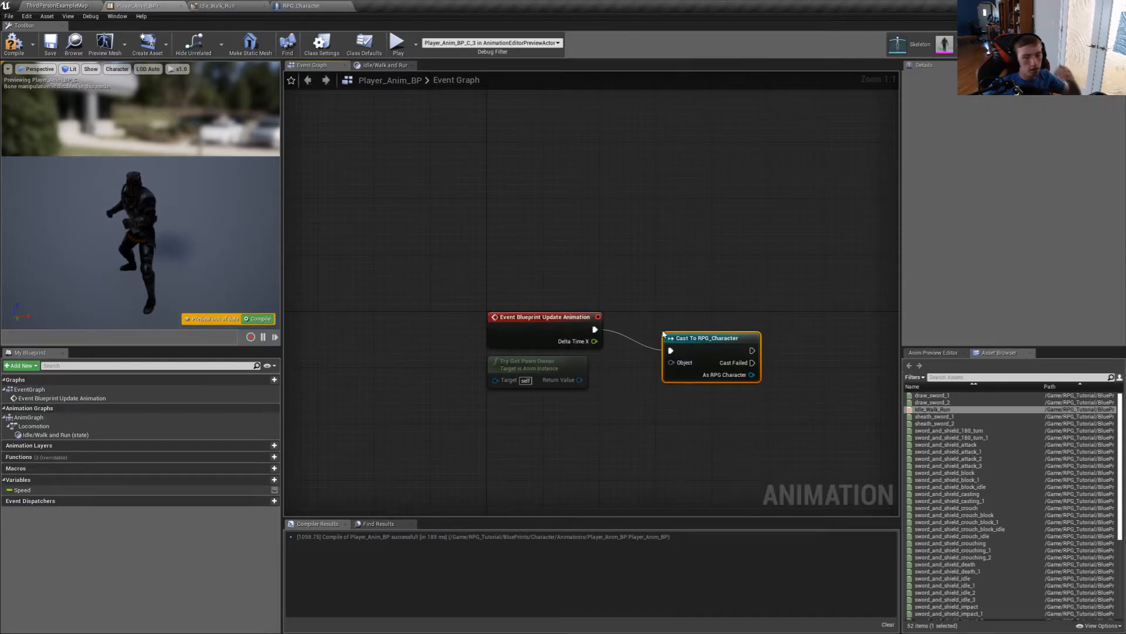
{"action": "left_click_drag", "start_coordinate": [720, 352], "coordinate": [706, 330]}
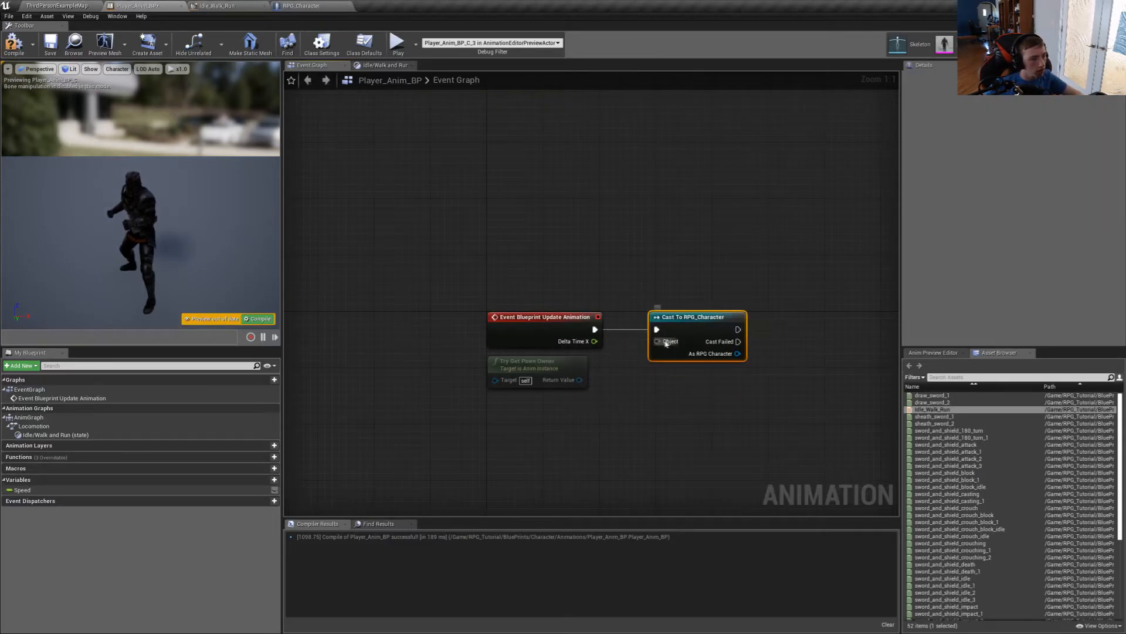
{"action": "left_click_drag", "start_coordinate": [585, 382], "coordinate": [580, 380]}
{"action": "right_click_drag", "start_coordinate": [711, 286], "coordinate": [578, 279]}
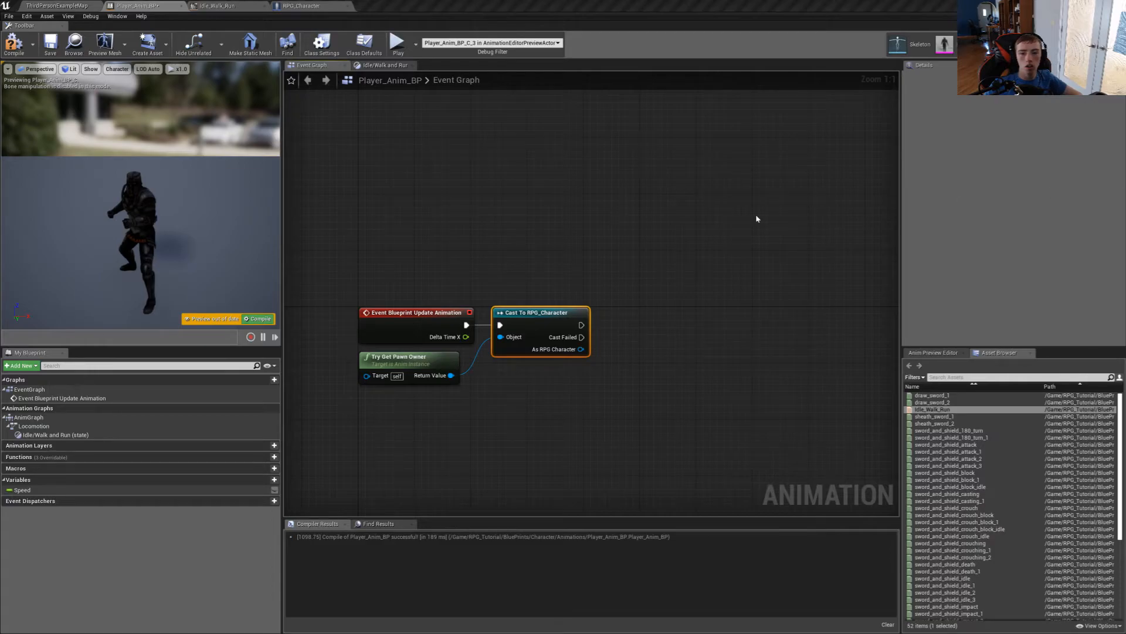
- Move the update event slightly up and delete the Try Get Pawn Owner and Cast To RPG_Character nodes
{"action": "left_click_drag", "start_coordinate": [438, 404], "coordinate": [580, 332]}
{"action": "left_click_drag", "start_coordinate": [420, 338], "coordinate": [420, 316]}
{"action": "left_click_drag", "start_coordinate": [426, 405], "coordinate": [546, 350]}
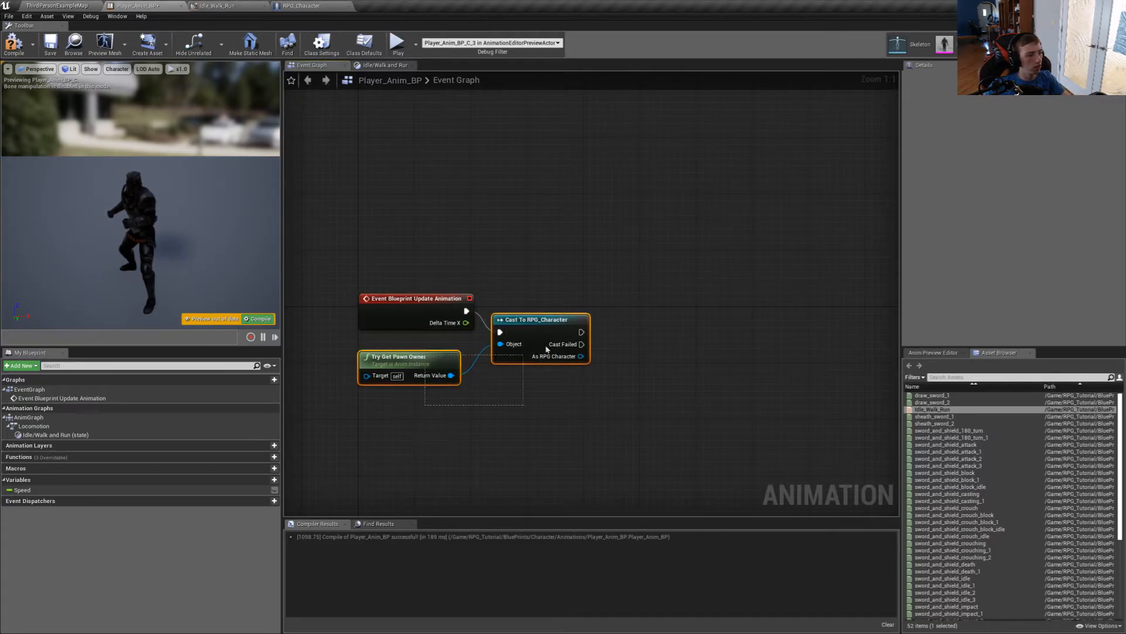
{"action": "key", "text": "Delete"}
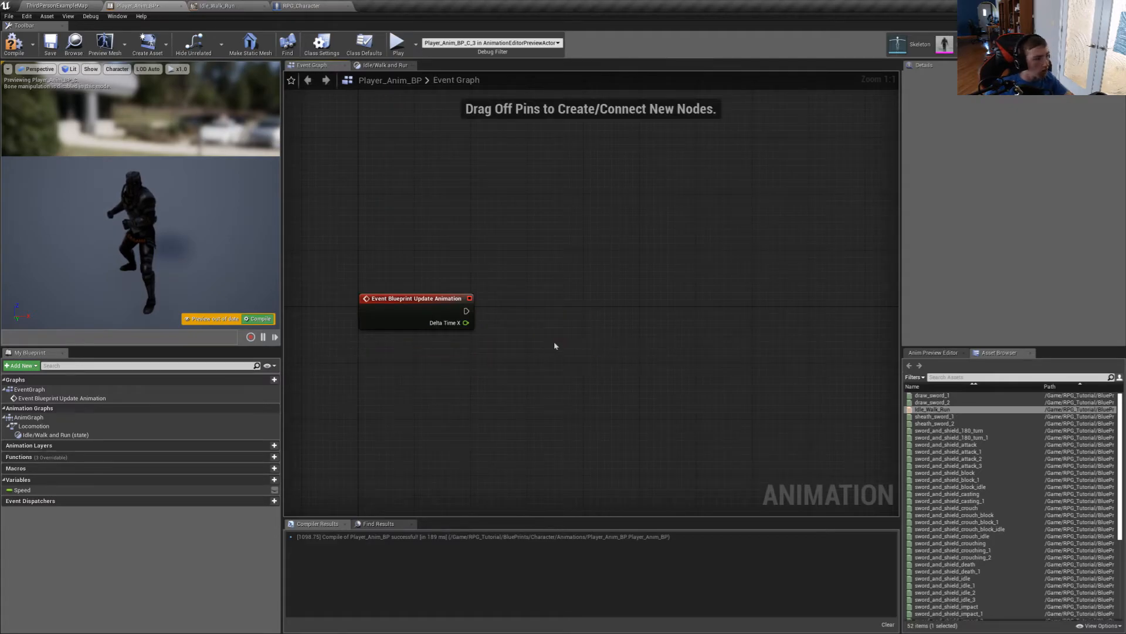
- Add an Is Valid node with execution pins, driven by Event Blueprint Update Animation
{"action": "right_click_drag", "start_coordinate": [554, 340], "coordinate": [608, 366]}
{"action": "right_click_drag", "start_coordinate": [535, 346], "coordinate": [713, 320]}
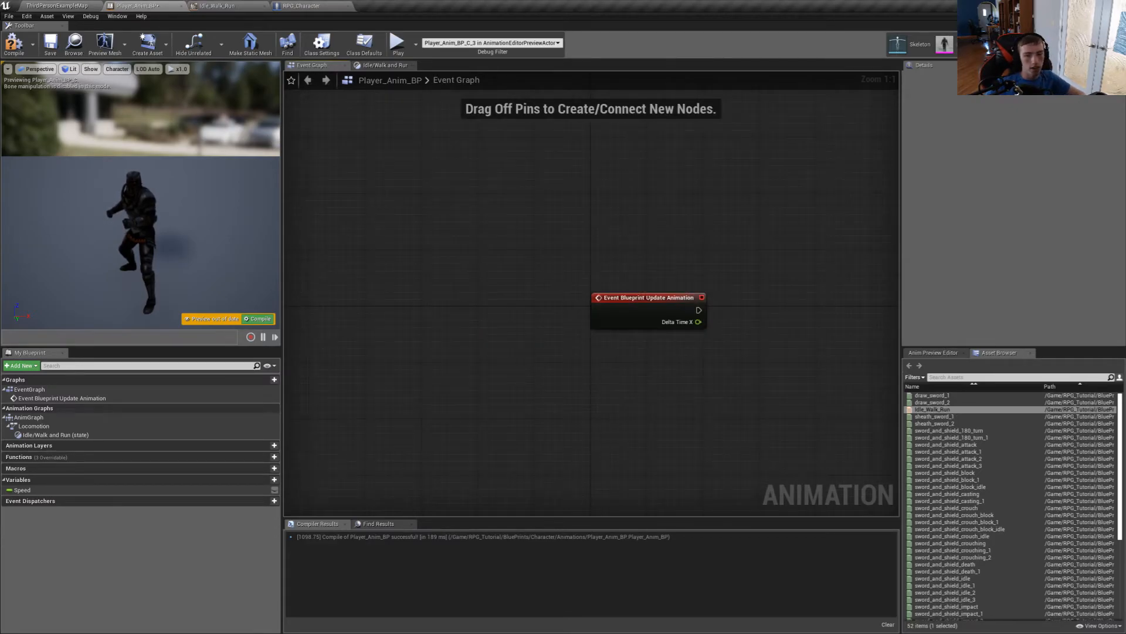
{"action": "left_click_drag", "start_coordinate": [700, 311], "coordinate": [755, 310]}
{"action": "type", "text": "Is Val"}
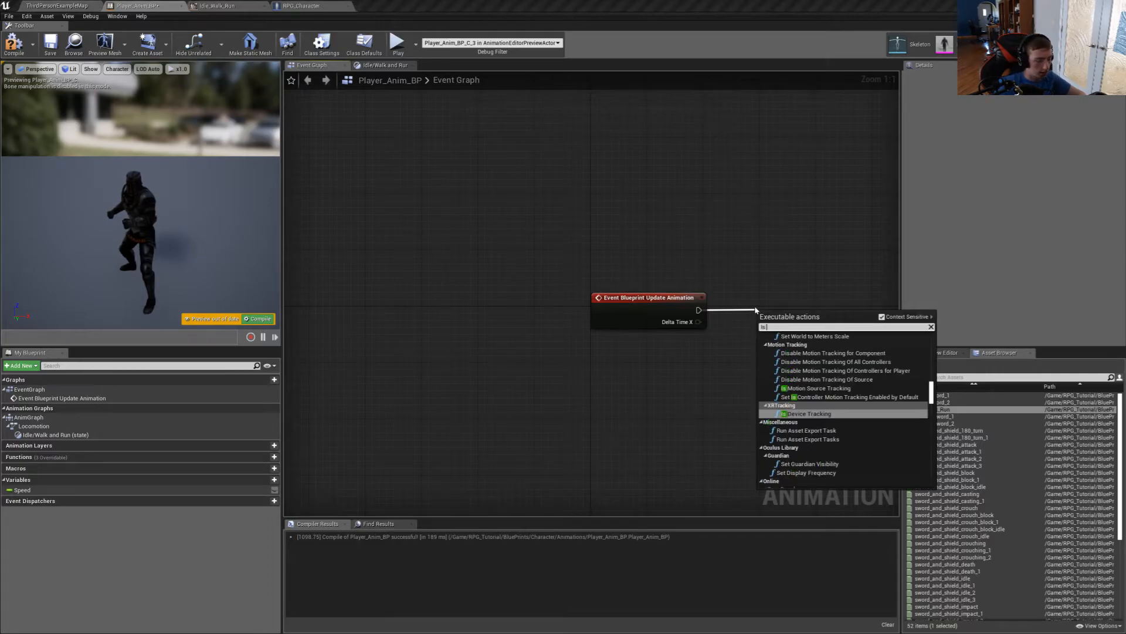
{"action": "key", "text": "Return"}
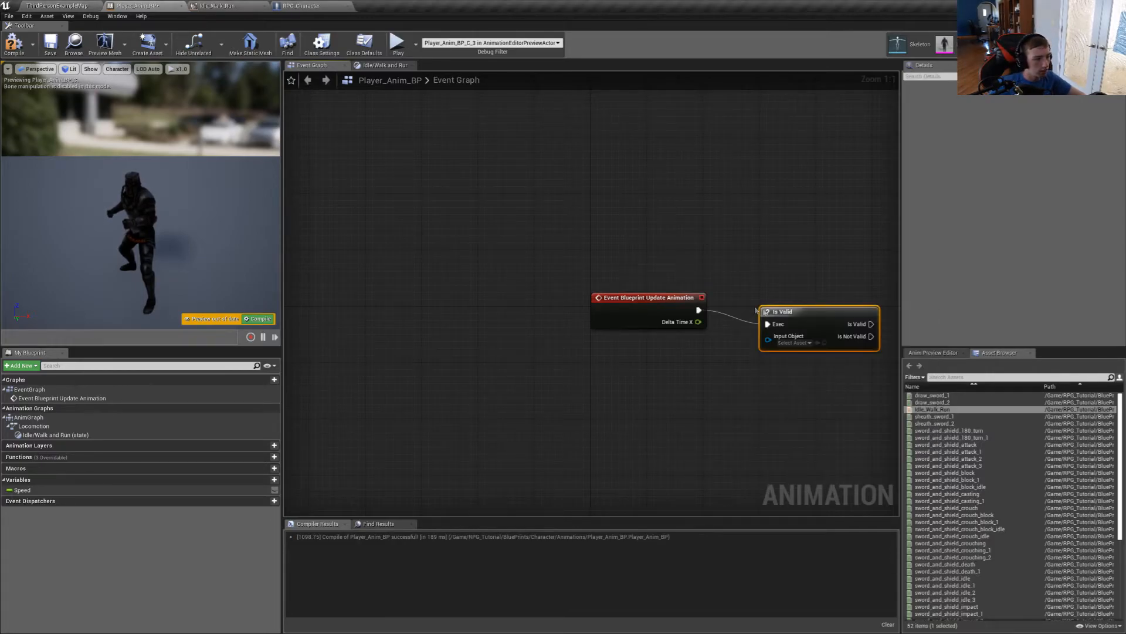
- Feed a Try Get Pawn Owner node into Is Valid's Input Object, and align both nodes beside the update event
{"action": "left_click_drag", "start_coordinate": [787, 319], "coordinate": [660, 380]}
{"action": "type", "text": "Try GHe"}
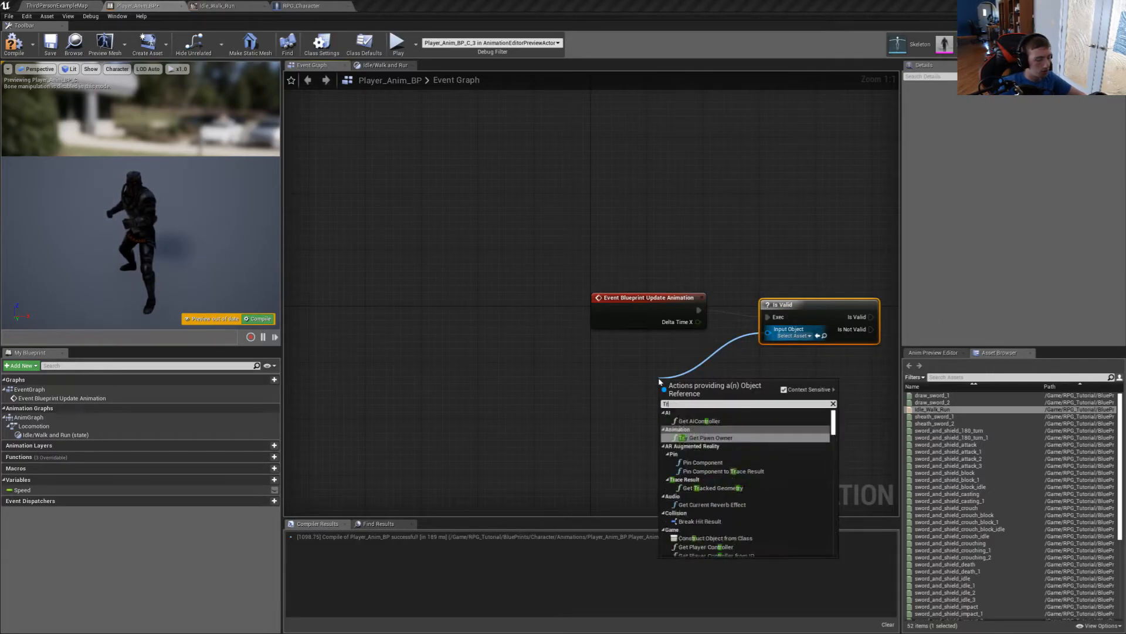
{"action": "key", "text": "BackSpace"}
{"action": "key", "text": "BackSpace"}
{"action": "type", "text": "et"}
{"action": "key", "text": "Return"}
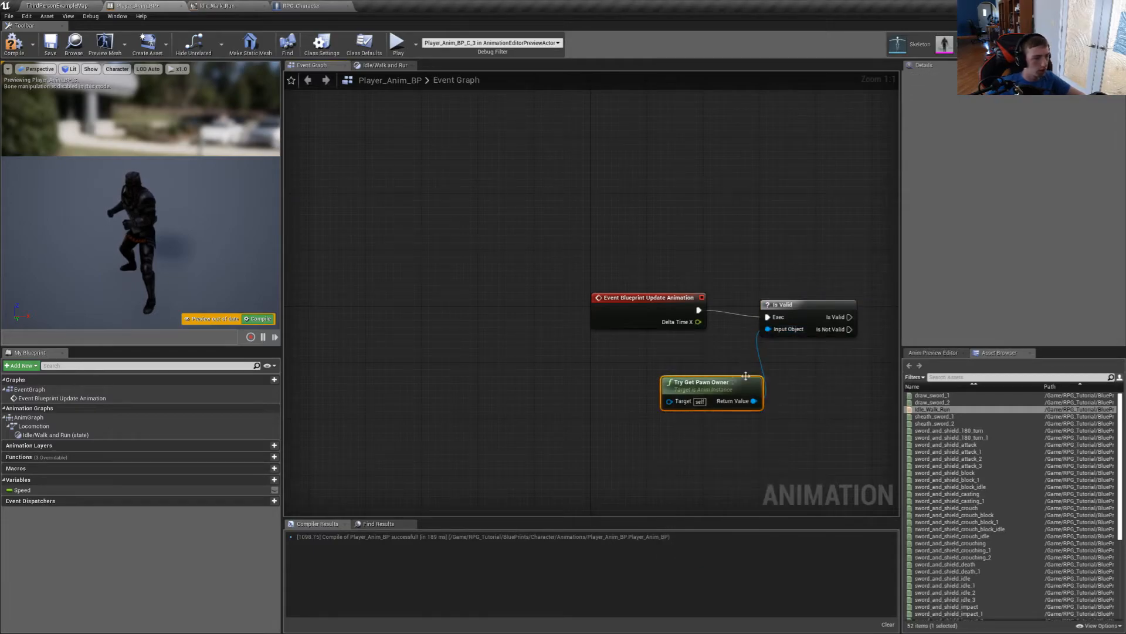
{"action": "left_click_drag", "start_coordinate": [703, 389], "coordinate": [645, 353]}
{"action": "left_click_drag", "start_coordinate": [812, 304], "coordinate": [777, 297]}
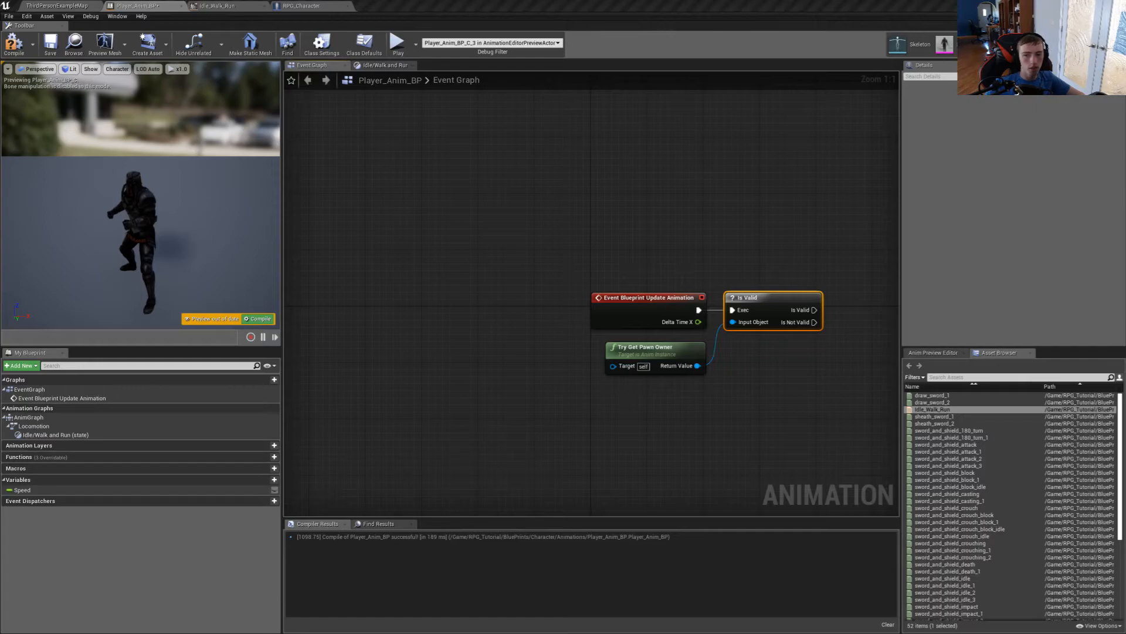
- Add a Set Speed node executed from the Is Valid output
{"action": "right_click_drag", "start_coordinate": [755, 366], "coordinate": [554, 340]}
{"action": "right_click_drag", "start_coordinate": [738, 305], "coordinate": [788, 328]}
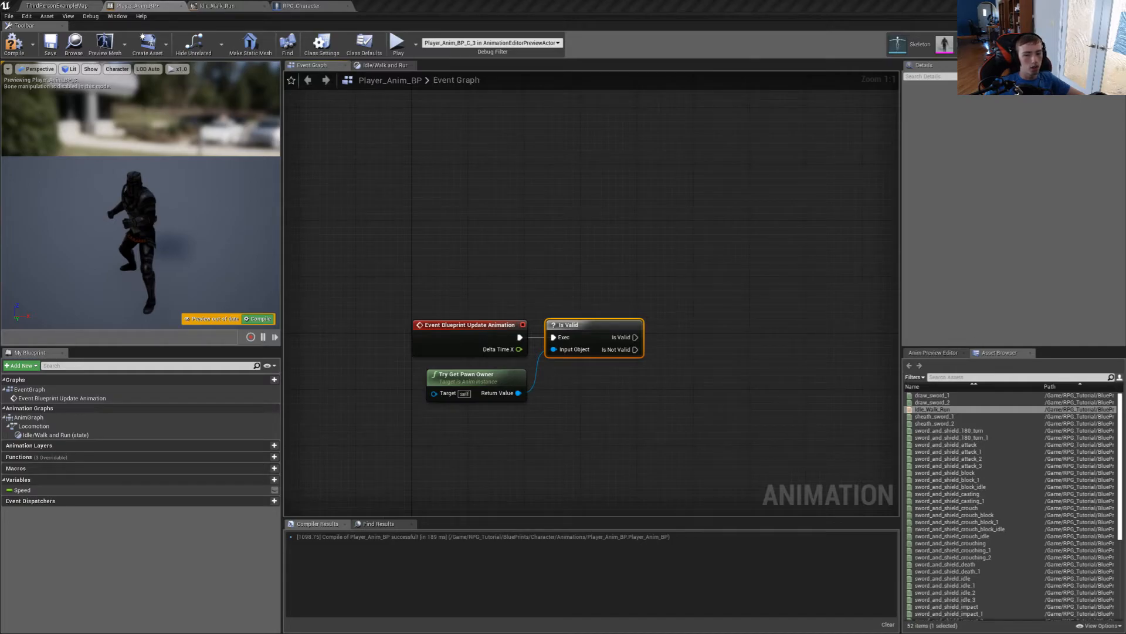
{"action": "left_click_drag", "start_coordinate": [632, 338], "coordinate": [742, 360]}
{"action": "type", "text": "Set Spped"}
{"action": "key", "text": "BackSpace"}
{"action": "key", "text": "BackSpace"}
{"action": "type", "text": "eed"}
{"action": "key", "text": "Return"}
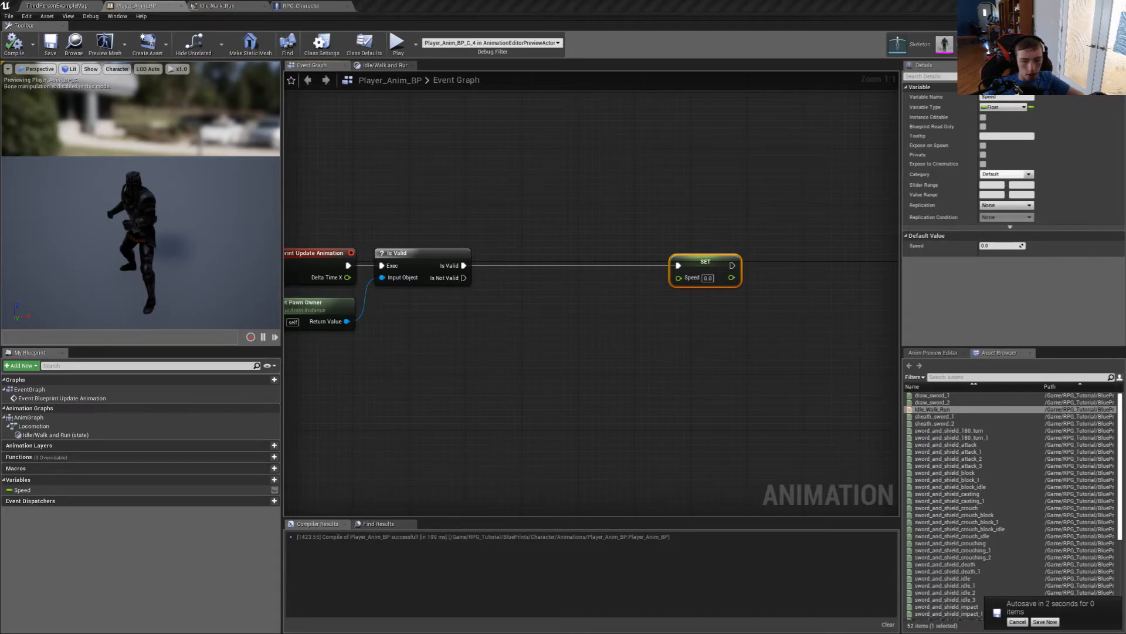
- Add an Event Blueprint Initialize Animation node above the update event
{"action": "right_click_drag", "start_coordinate": [495, 269], "coordinate": [666, 404]}
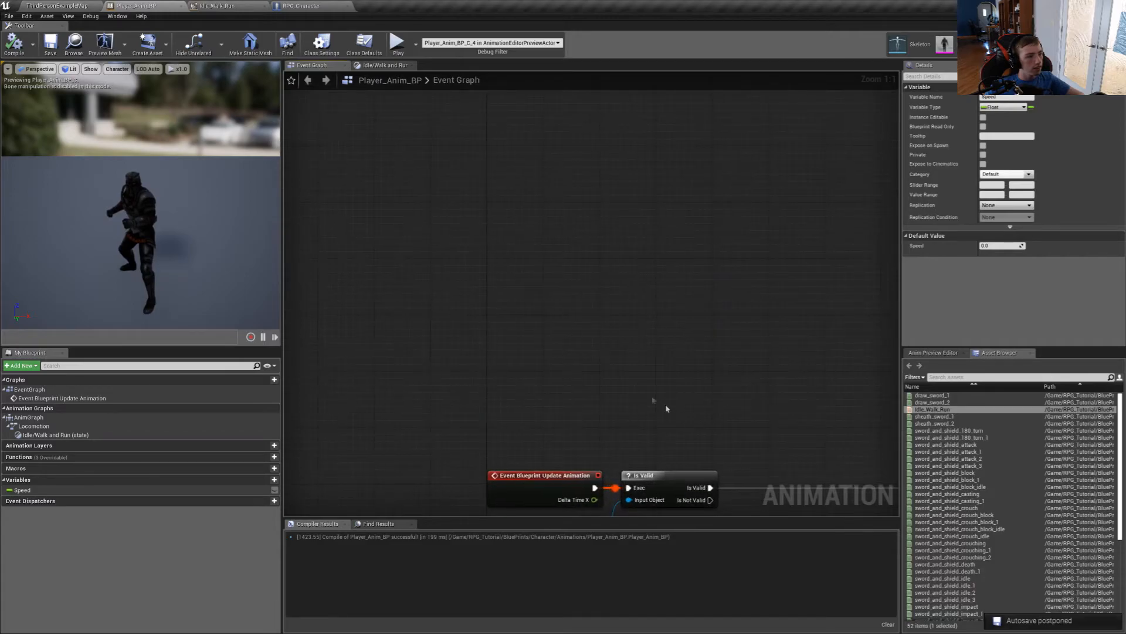
{"action": "right_click", "coordinate": [556, 326]}
{"action": "type", "text": "is valid"}
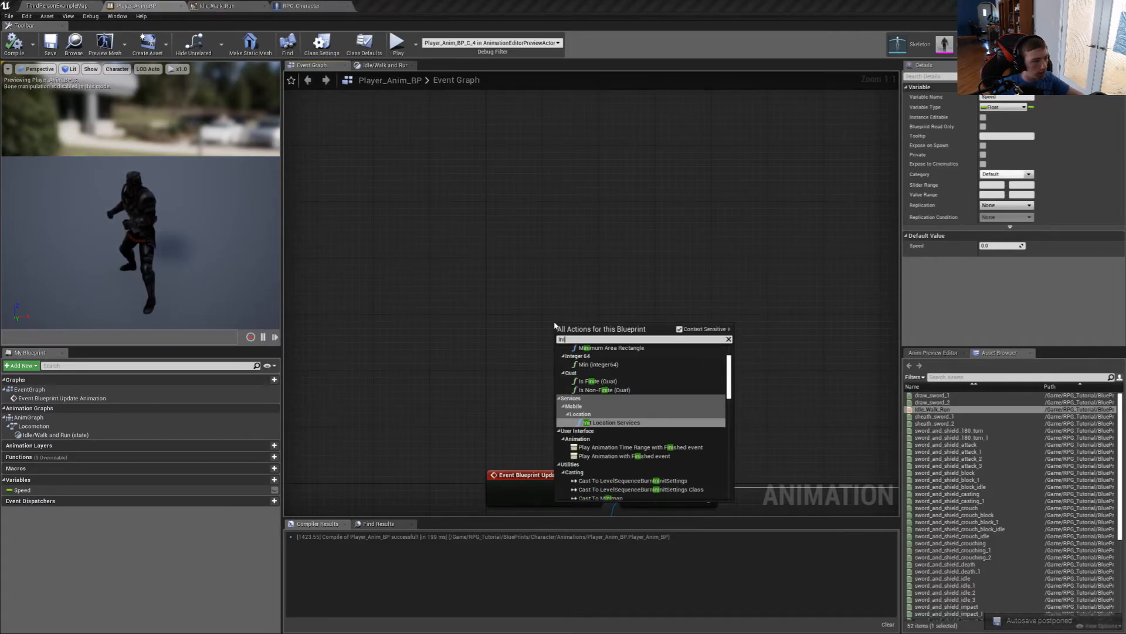
{"action": "key", "text": "Return"}
{"action": "left_click_drag", "start_coordinate": [613, 326], "coordinate": [536, 244]}
- Add a Cast To RPG_Character node executed from Event Blueprint Initialize Animation
{"action": "left_click_drag", "start_coordinate": [620, 257], "coordinate": [706, 241]}
{"action": "type", "text": "Cast tpo"}
{"action": "key", "text": "BackSpace"}
{"action": "type", "text": "RP"}
{"action": "key", "text": "BackSpace"}
{"action": "key", "text": "BackSpace"}
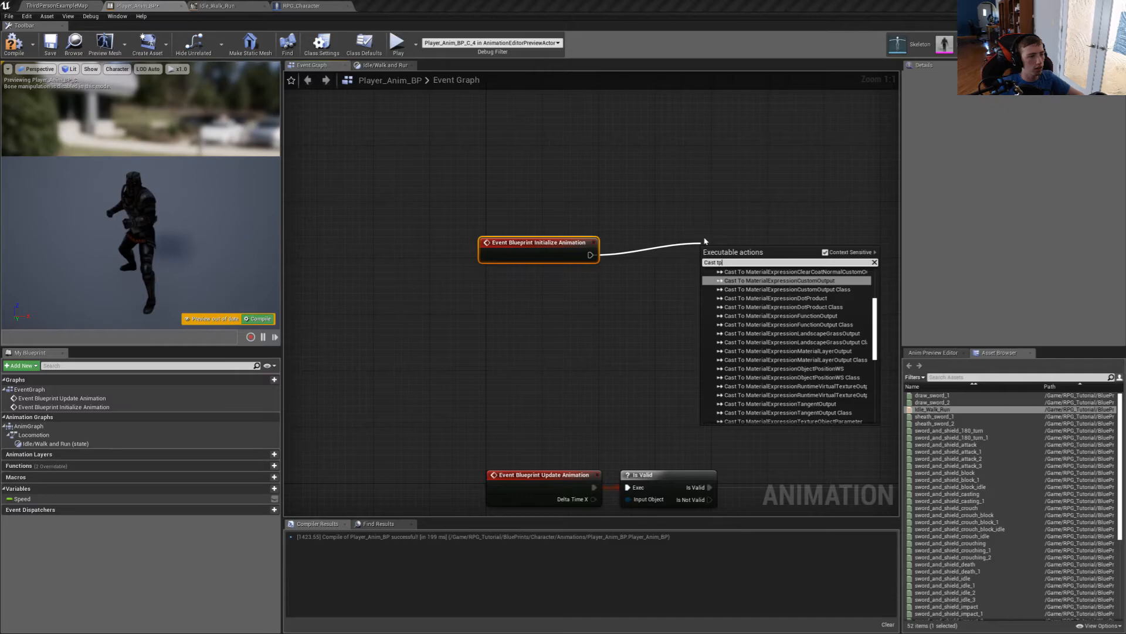
{"action": "key", "text": "BackSpace"}
{"action": "type", "text": "o RPG"}
{"action": "key", "text": "Return"}
- Connect a Try Get Pawn Owner node to the cast's Object input and place it under the initialize event
{"action": "left_click_drag", "start_coordinate": [723, 249], "coordinate": [578, 286]}
{"action": "type", "text": "try get pawn"}
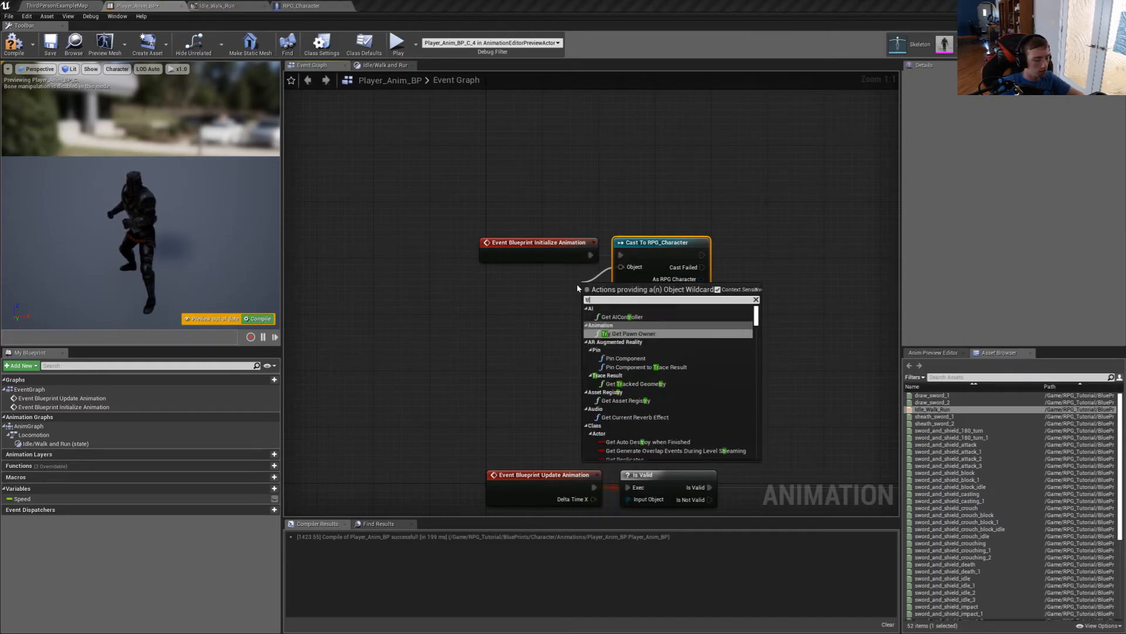
{"action": "key", "text": "Return"}
{"action": "left_click_drag", "start_coordinate": [626, 300], "coordinate": [520, 284]}
{"action": "right_click_drag", "start_coordinate": [684, 272], "coordinate": [498, 311]}
{"action": "left_click_drag", "start_coordinate": [503, 300], "coordinate": [574, 440]}
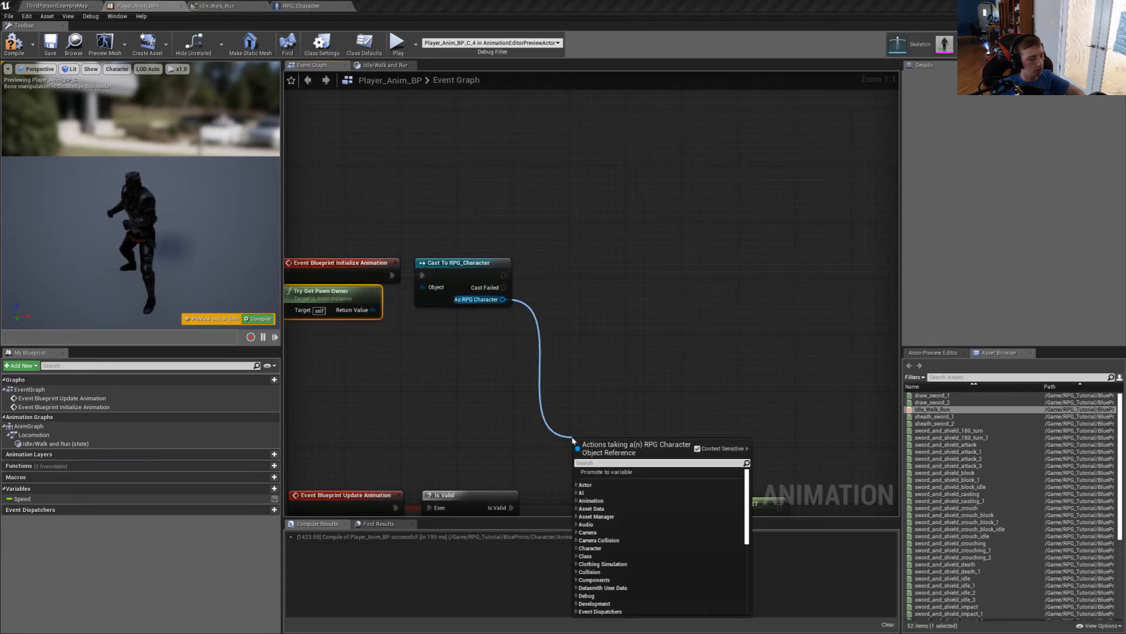
{"action": "type", "text": "get spee"}
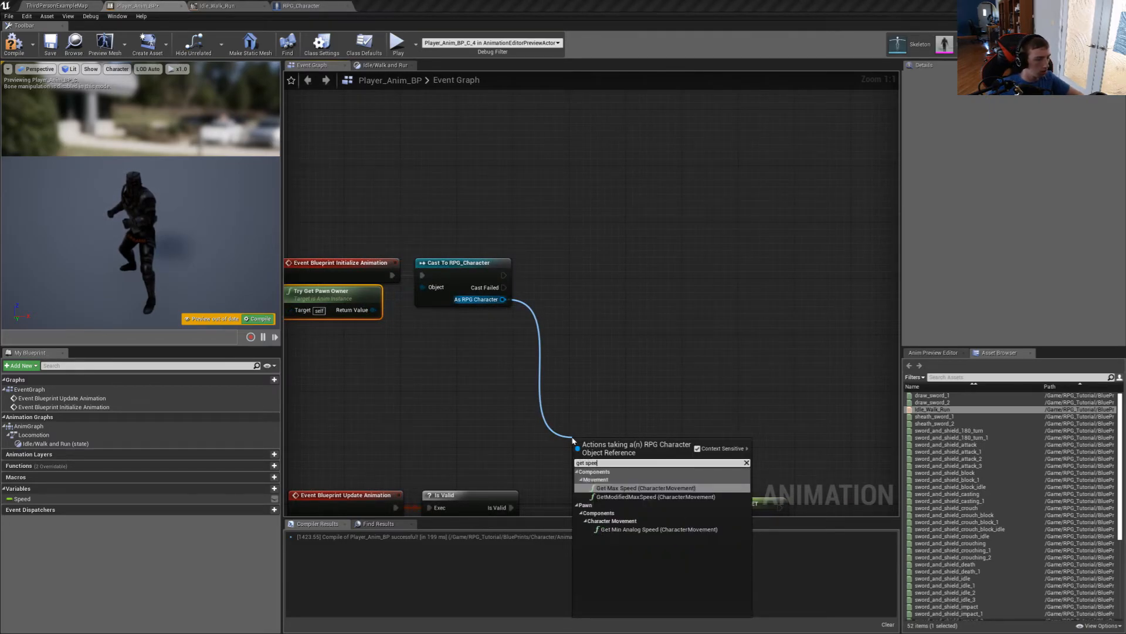
{"action": "left_click", "coordinate": [646, 430]}
{"action": "right_click_drag", "start_coordinate": [647, 430], "coordinate": [632, 282]}
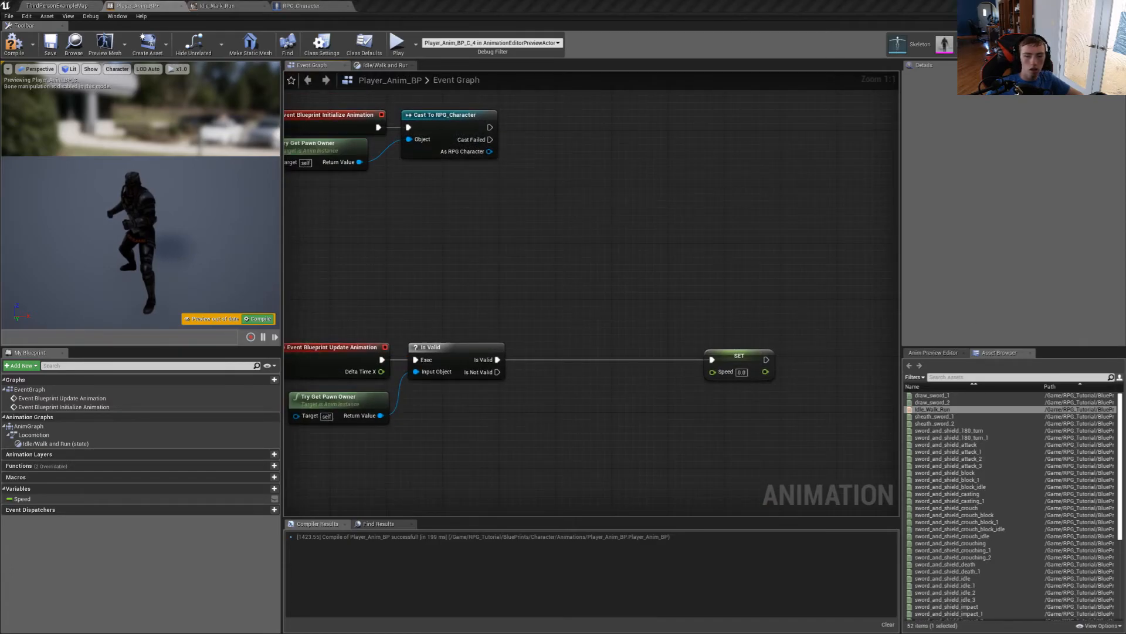
{"action": "left_click_drag", "start_coordinate": [489, 152], "coordinate": [478, 176]}
{"action": "left_click", "coordinate": [401, 239]}
- Add a Get Velocity node fed by the update event's Try Get Pawn Owner return value
{"action": "right_click_drag", "start_coordinate": [396, 245], "coordinate": [492, 155]}
{"action": "left_click_drag", "start_coordinate": [545, 356], "coordinate": [574, 356]}
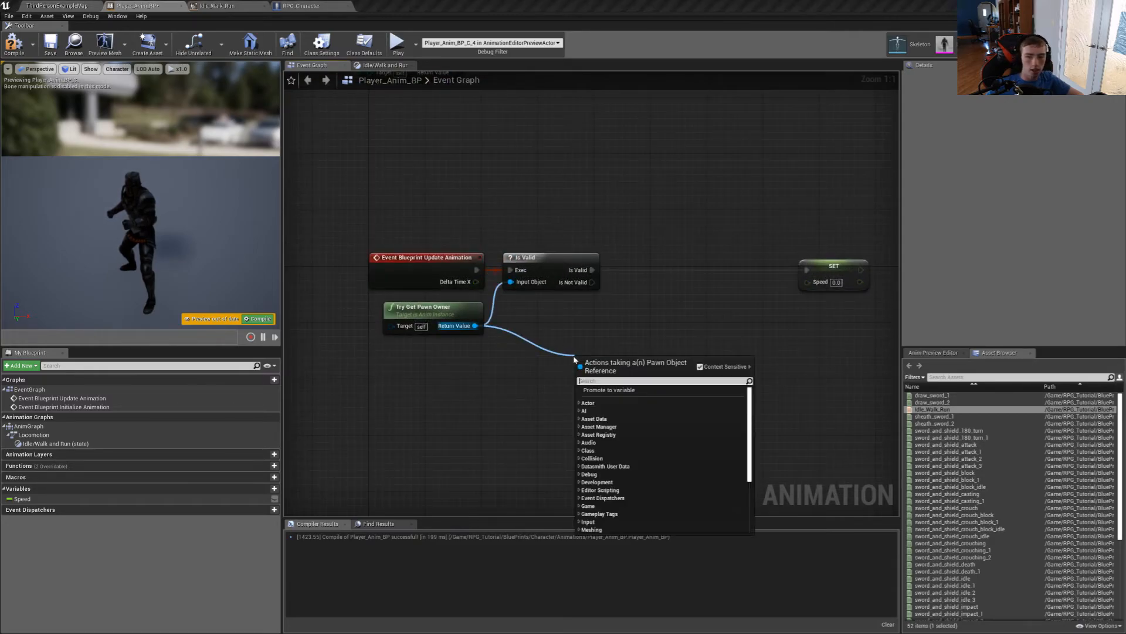
{"action": "type", "text": "get ve"}
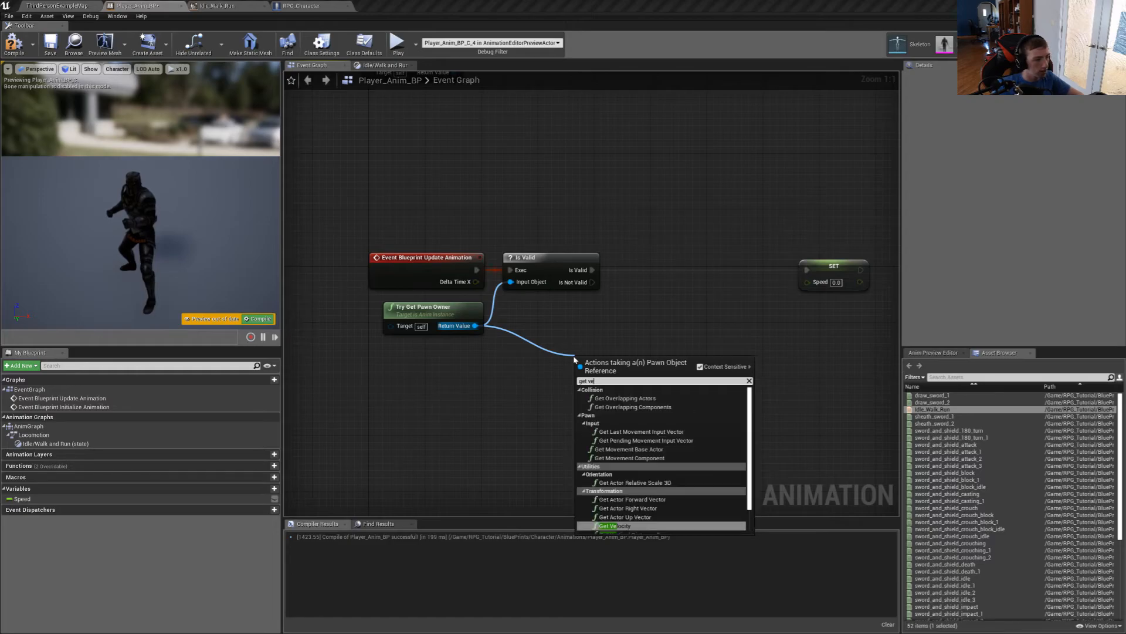
{"action": "key", "text": "Return"}
- Add a VectorLength node fed by the Get Velocity return value
{"action": "left_click_drag", "start_coordinate": [604, 373], "coordinate": [626, 355]}
{"action": "type", "text": "vectopr"}
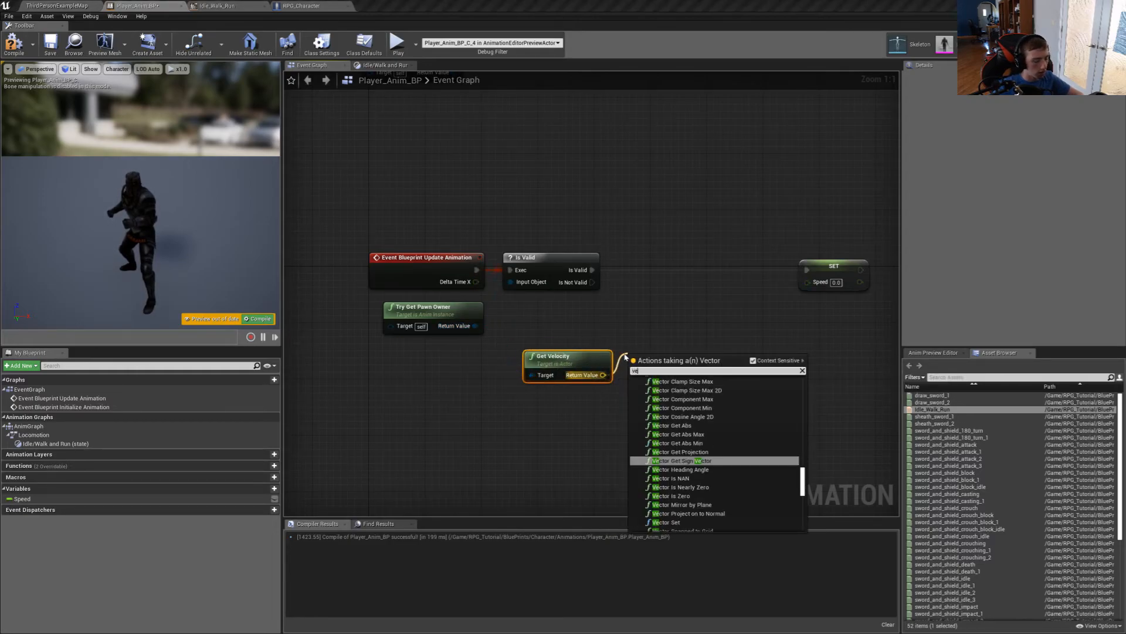
{"action": "key", "text": "BackSpace"}
{"action": "key", "text": "BackSpace"}
{"action": "type", "text": "or lengt"}
{"action": "key", "text": "Up"}
{"action": "key", "text": "Up"}
{"action": "key", "text": "Up"}
{"action": "key", "text": "Return"}
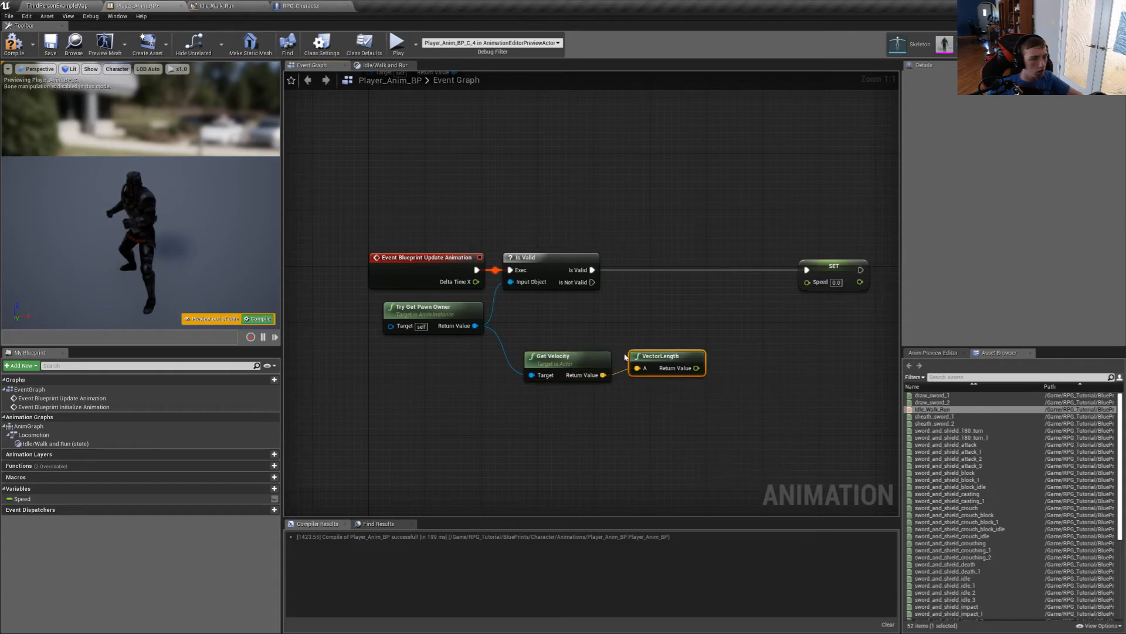
- Connect the VectorLength result to the Set Speed node's Speed input, and compile and save the animation blueprint
{"action": "left_click_drag", "start_coordinate": [696, 368], "coordinate": [809, 300]}
{"action": "left_click", "coordinate": [16, 45]}
{"action": "left_click", "coordinate": [51, 44]}
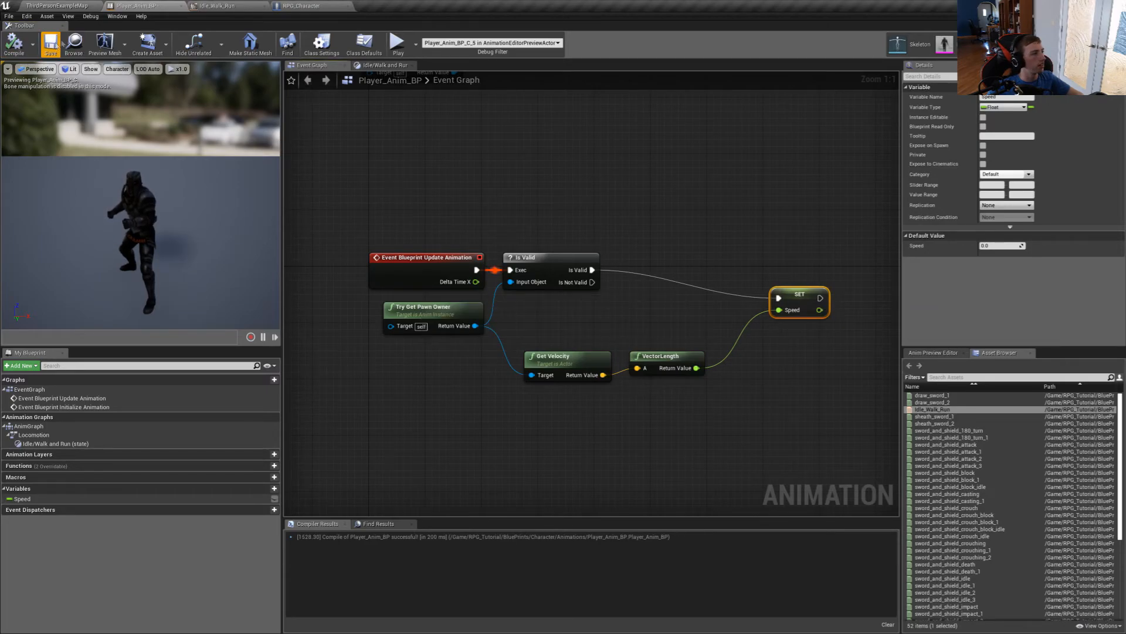
- Play-test ThirdPersonExampleMap, running the character around the level and stopping to check the idle and run animations, and end the session
{"action": "left_click", "coordinate": [57, 6]}
{"action": "left_click", "coordinate": [472, 33]}
{"action": "key", "text": "w"}
{"action": "key", "text": "w"}
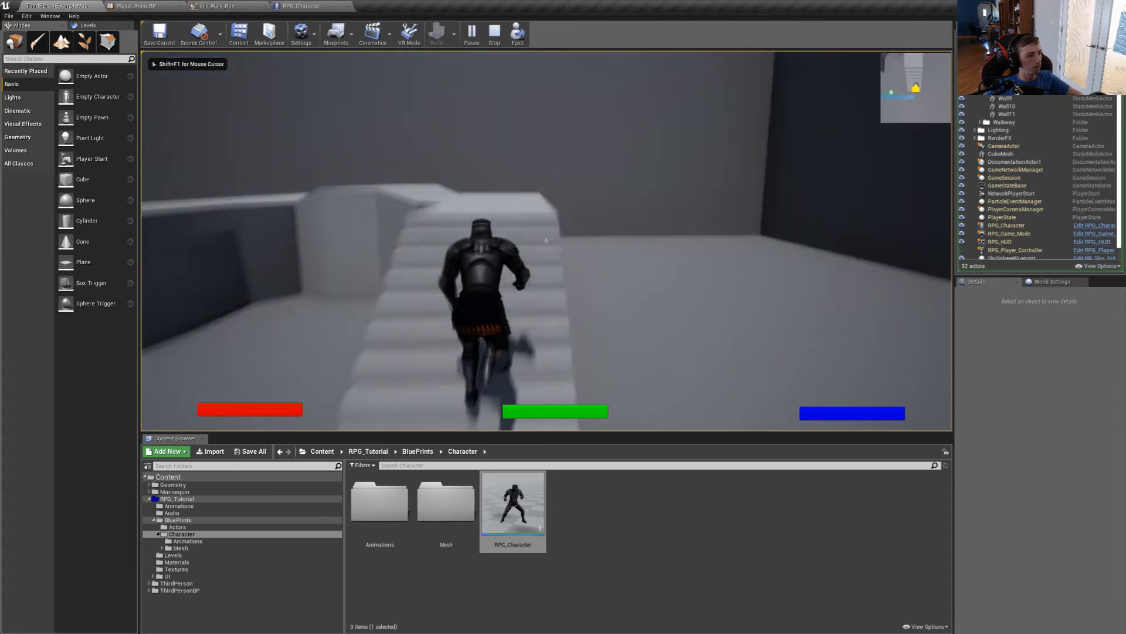
{"action": "key", "text": "w"}
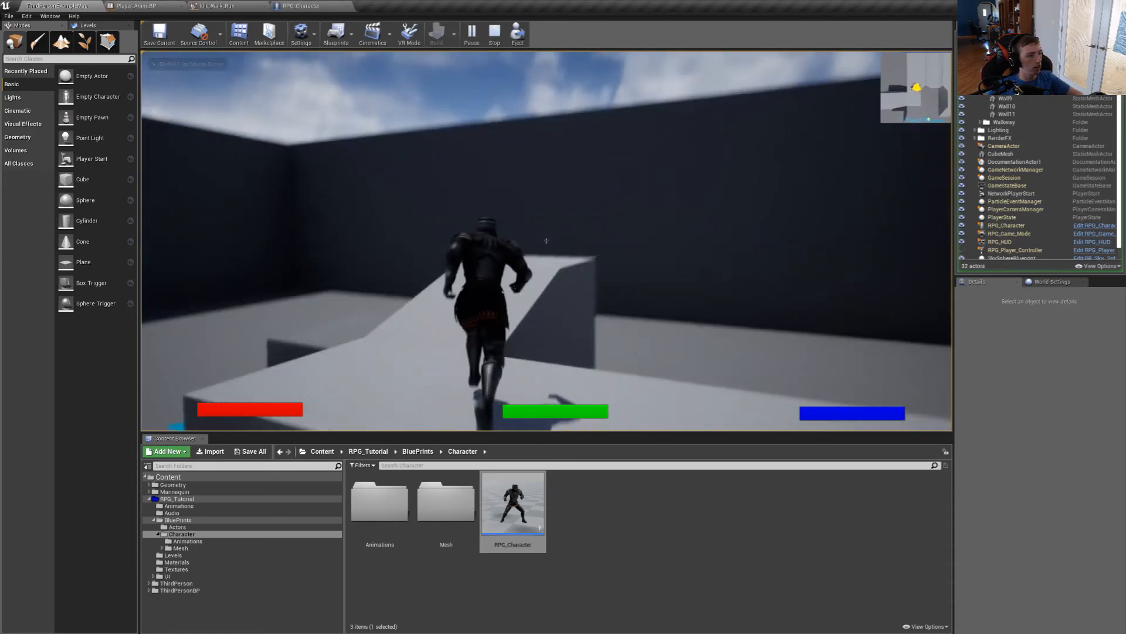
{"action": "key", "text": "w"}
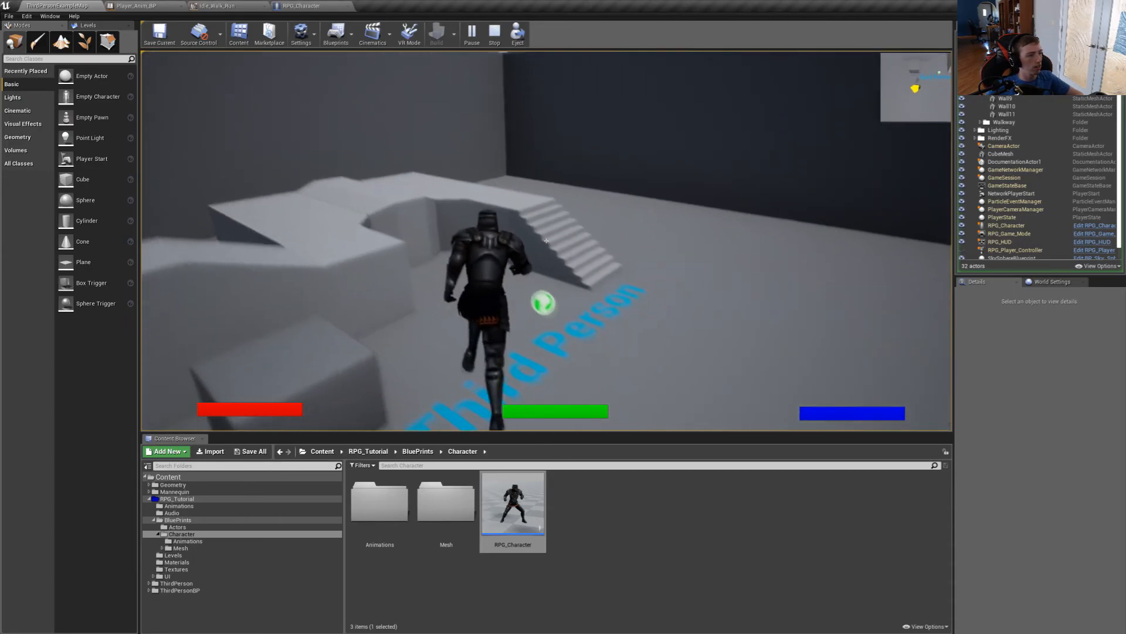
{"action": "key", "text": "w"}
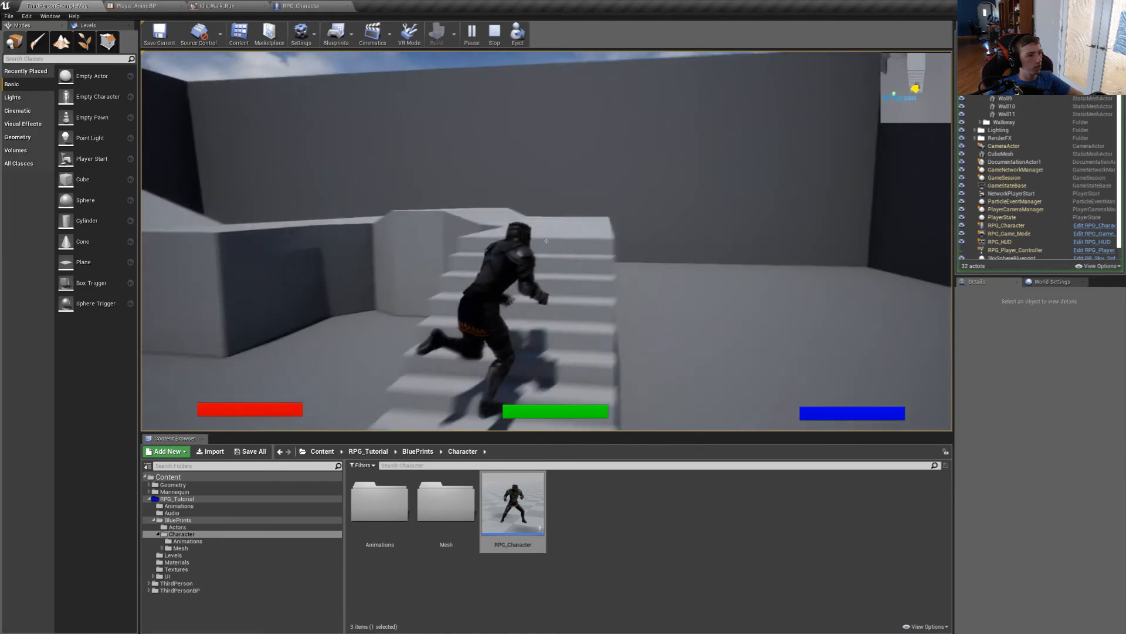
{"action": "key", "text": "w"}
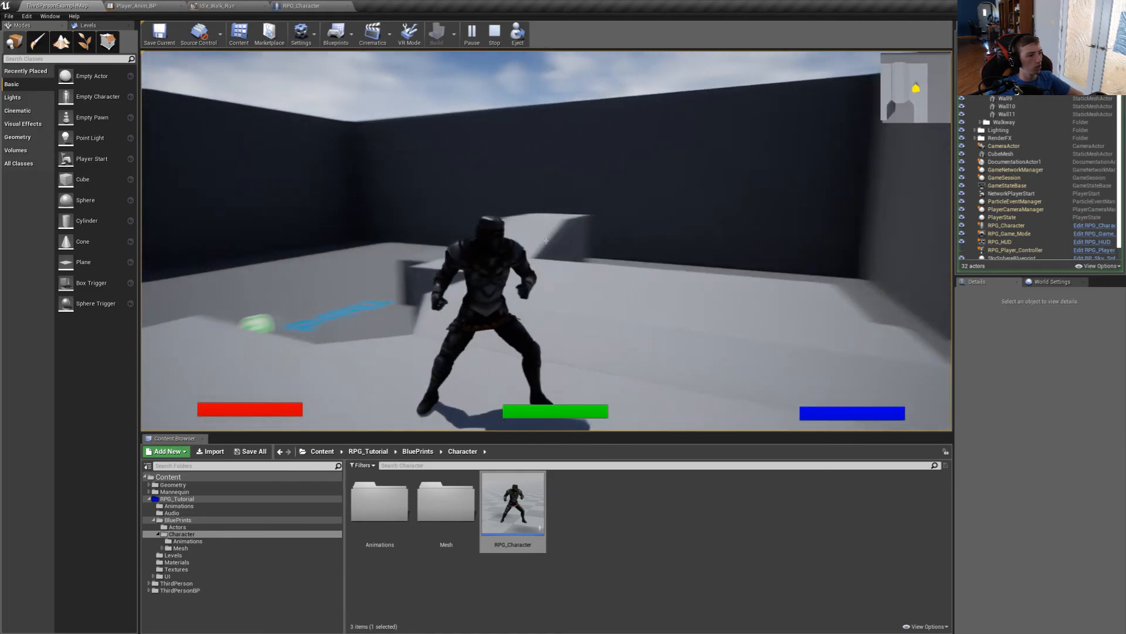
{"action": "key", "text": "w"}
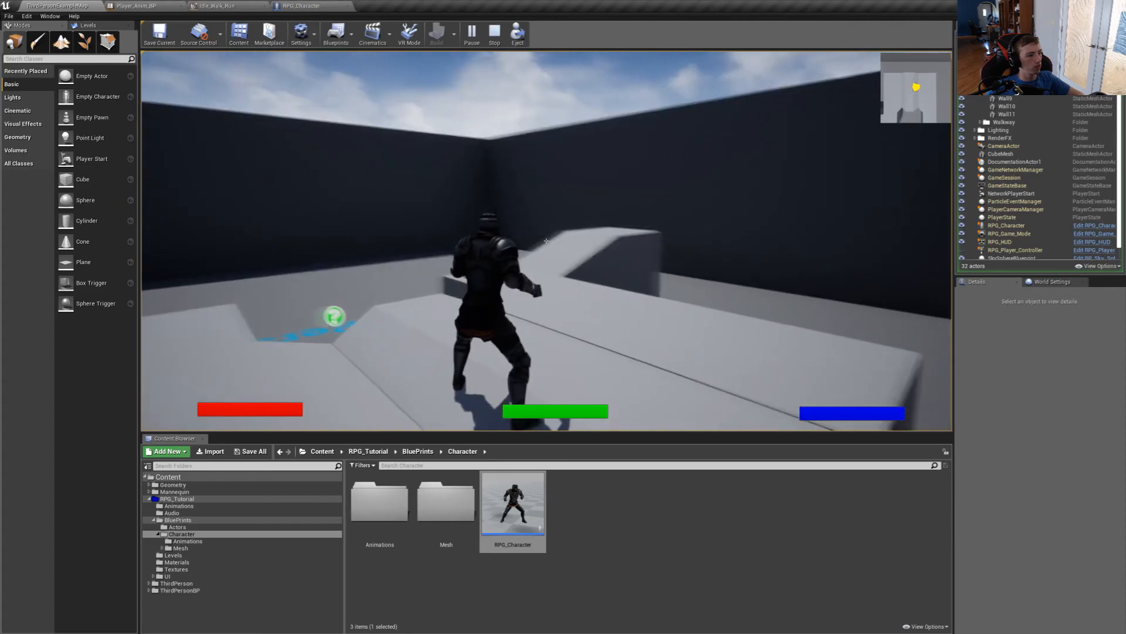
{"action": "key", "text": "w"}
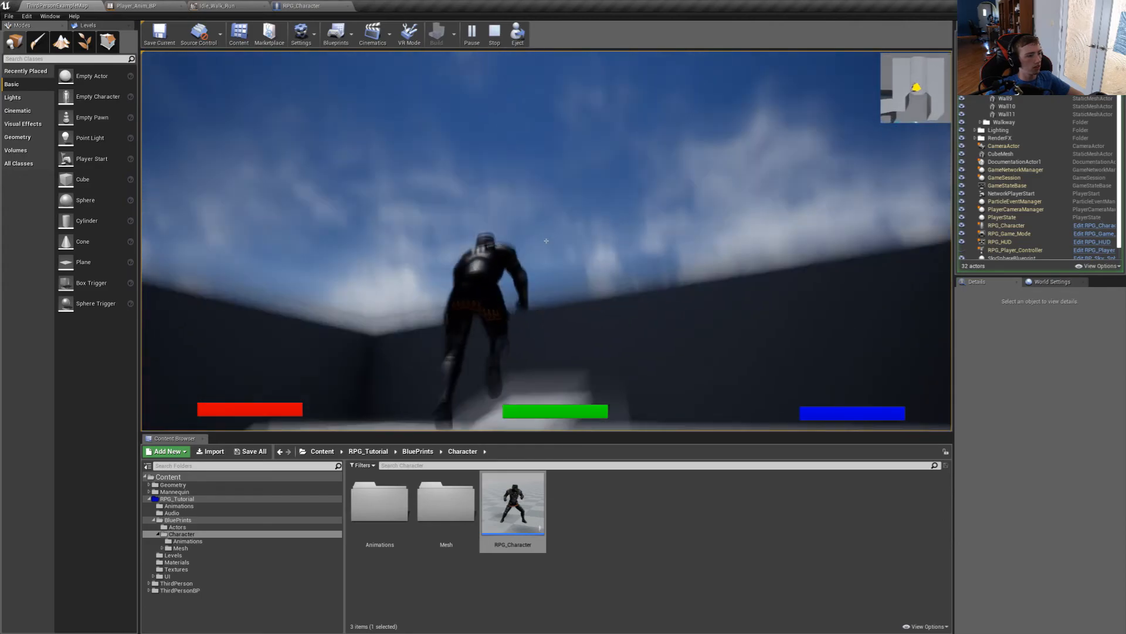
{"action": "key", "text": "w"}
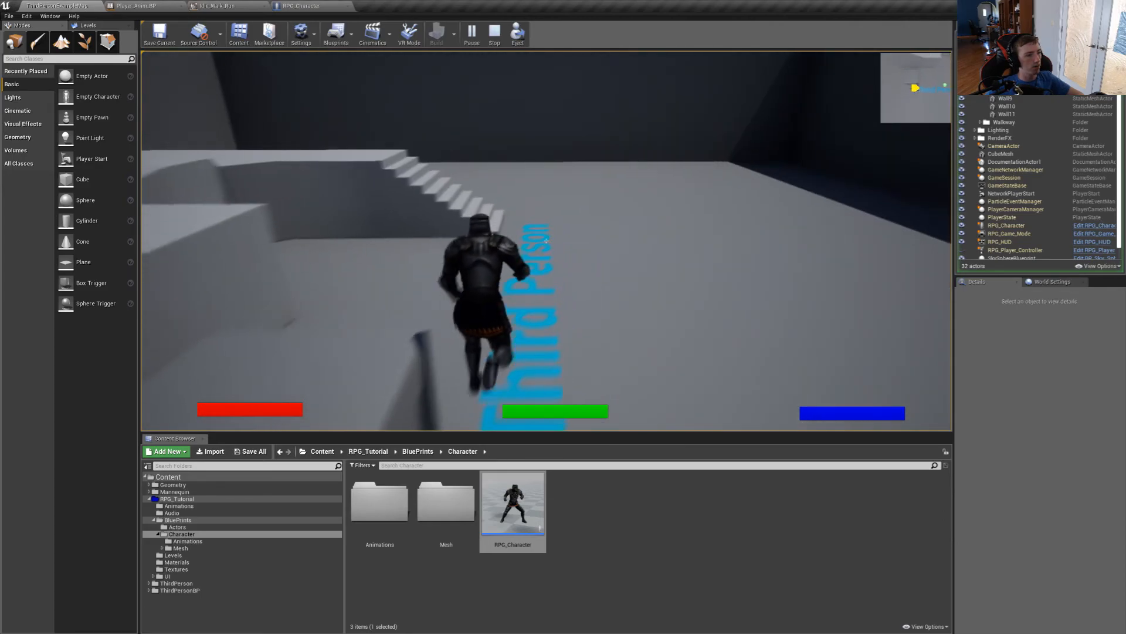
{"action": "key", "text": "w"}
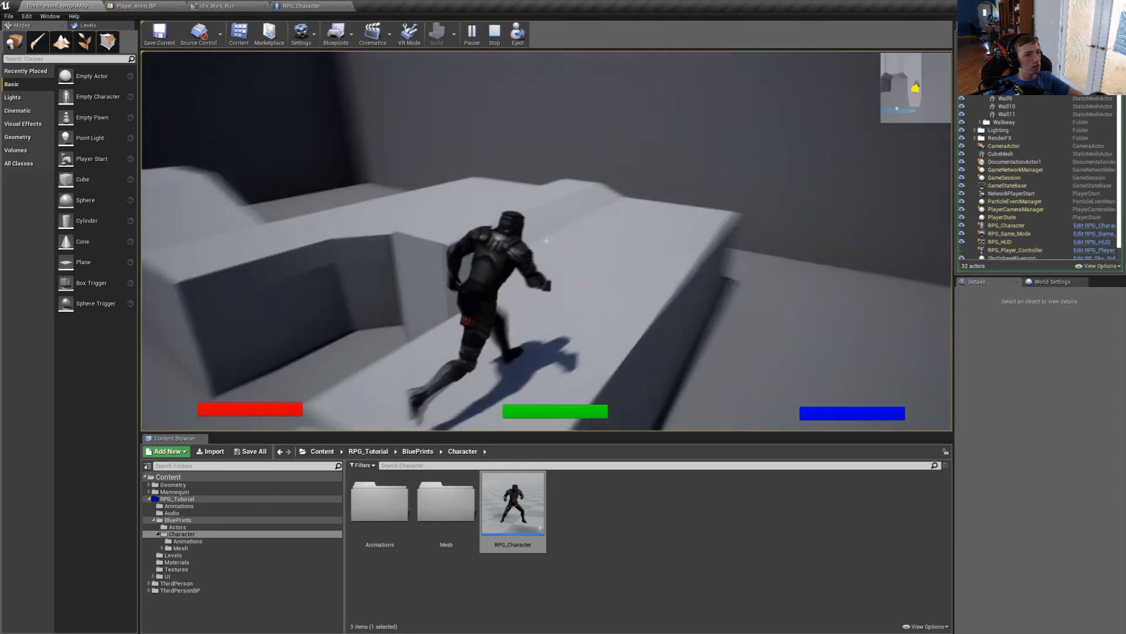
{"action": "key", "text": "w"}
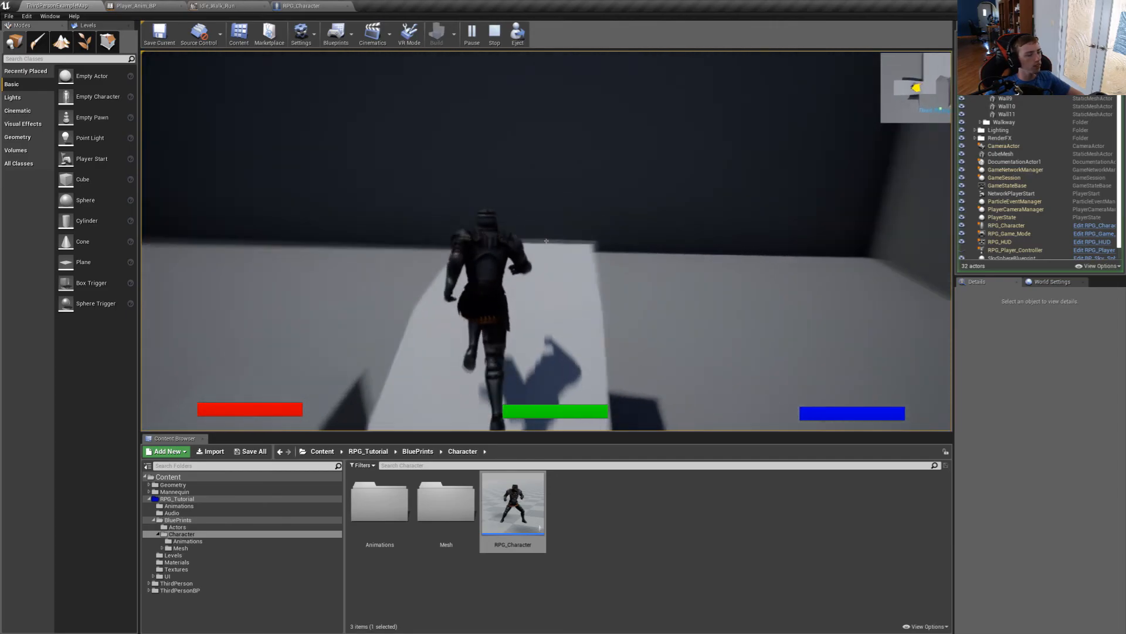
{"action": "key", "text": "w"}
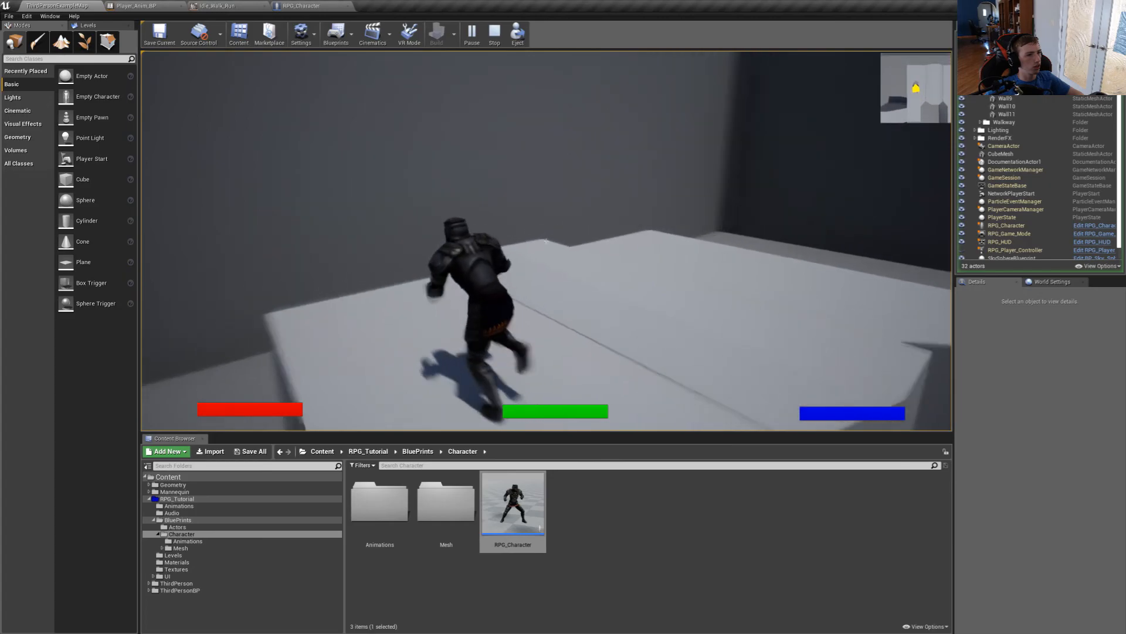
{"action": "key", "text": "w"}
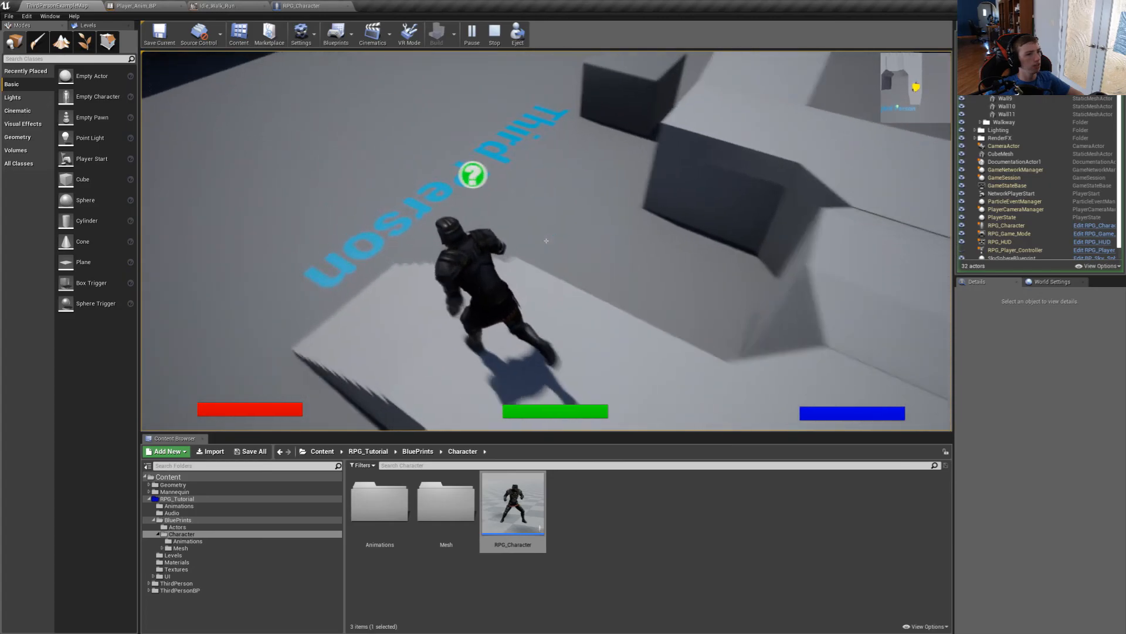
{"action": "key", "text": "w"}
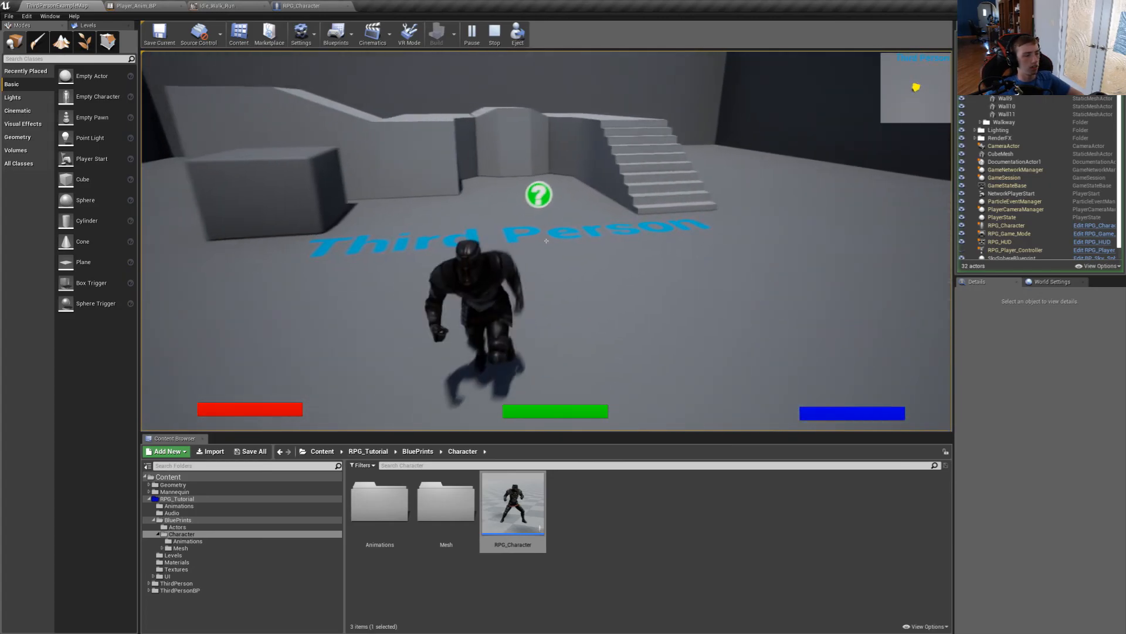
{"action": "key", "text": "w"}
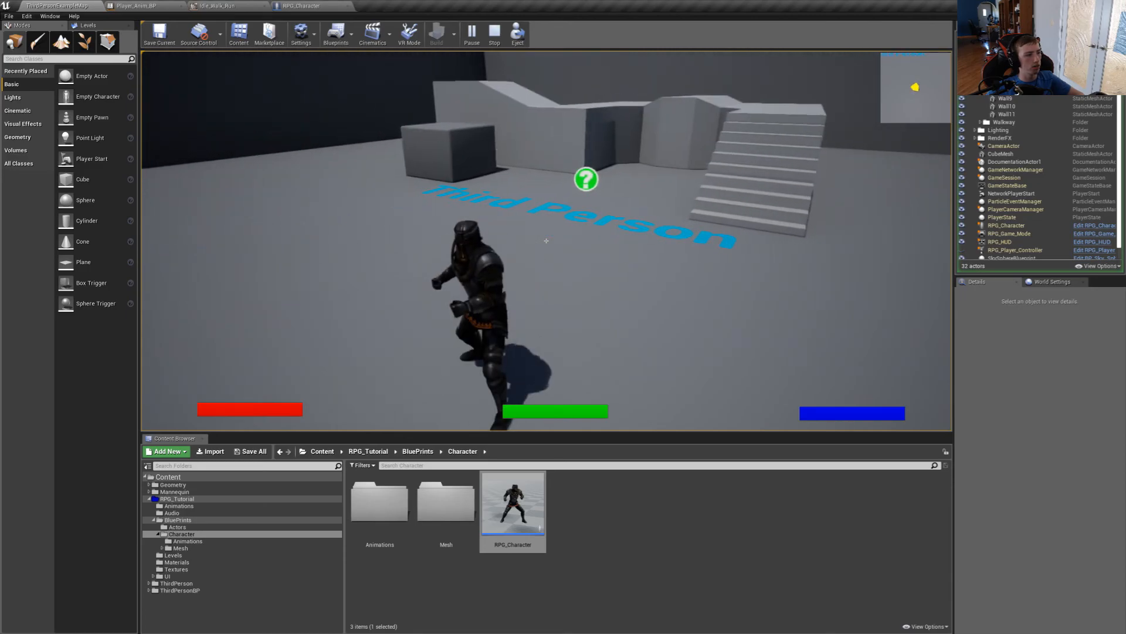
{"action": "key", "text": "w"}
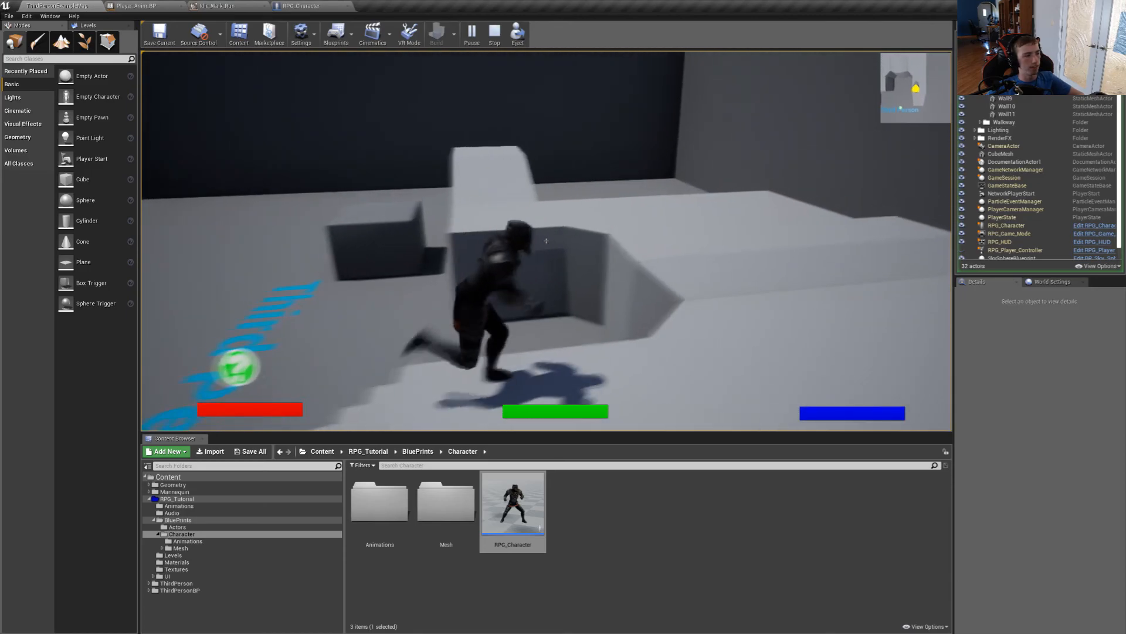
{"action": "key", "text": "Escape"}
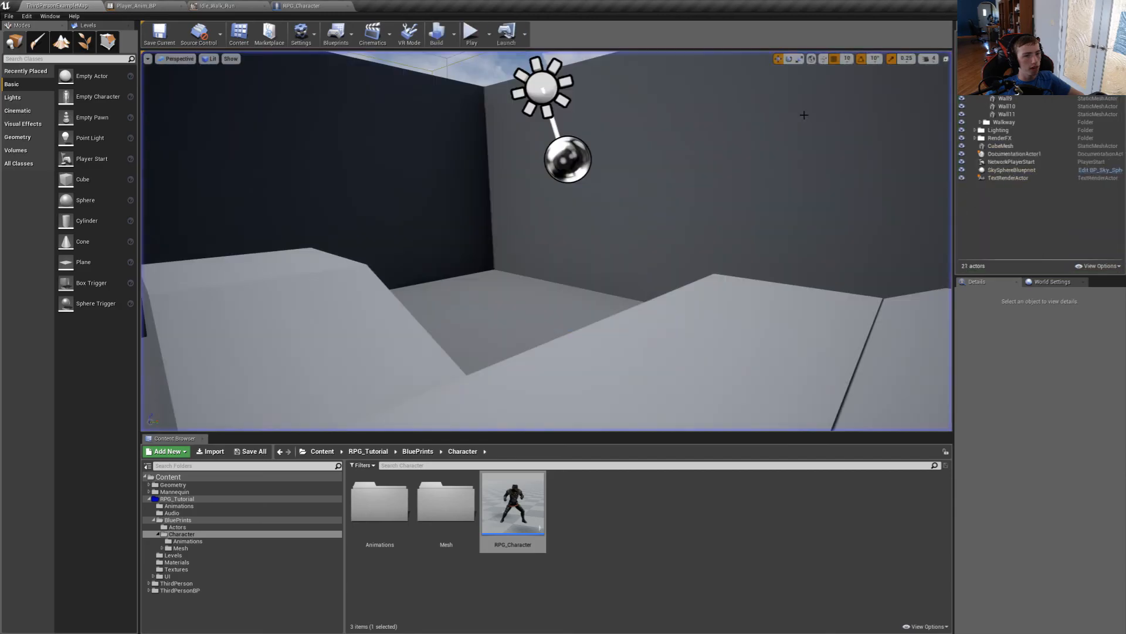